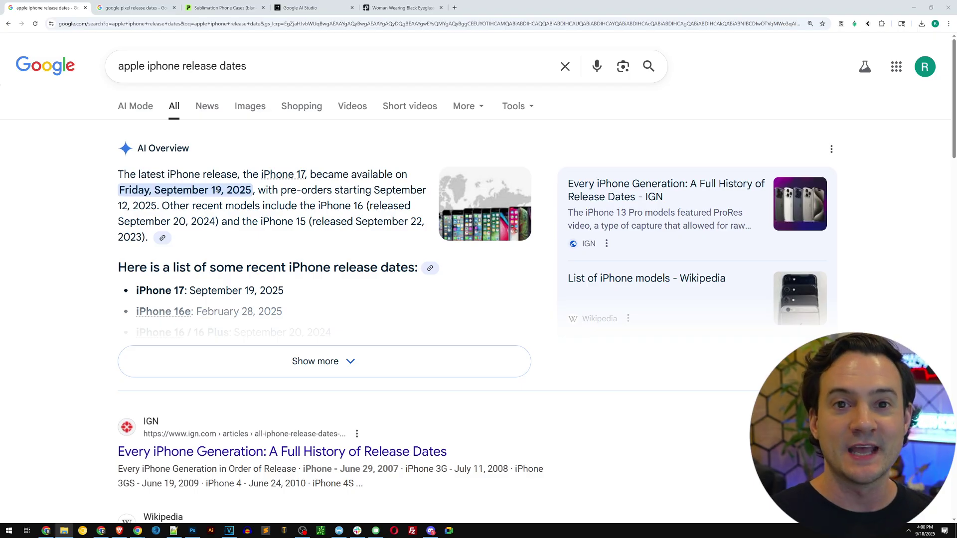
- Check the Google Pixel release date (August 28, 2025), then switch to the Pexels woman photo
left_click(128, 9)
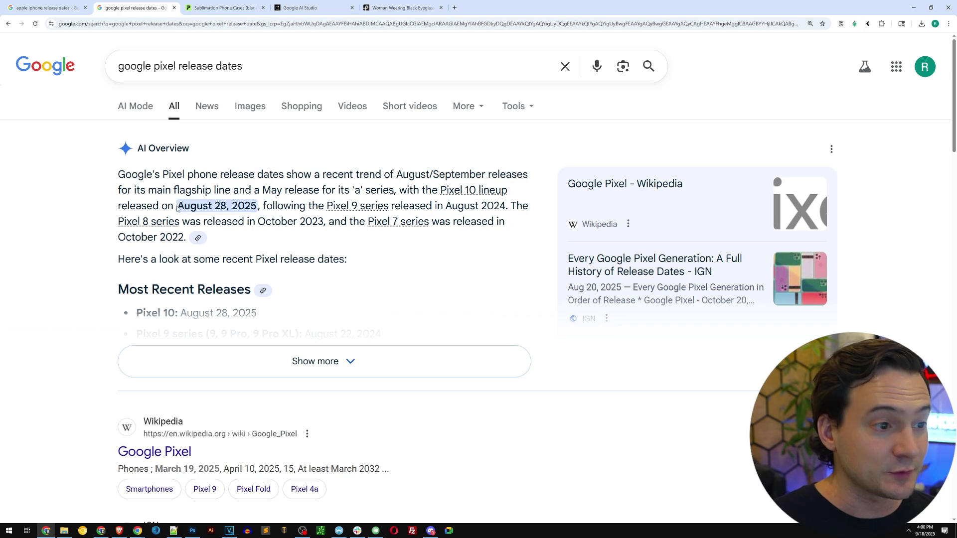
left_click_drag(177, 209, 228, 208)
left_click(164, 203)
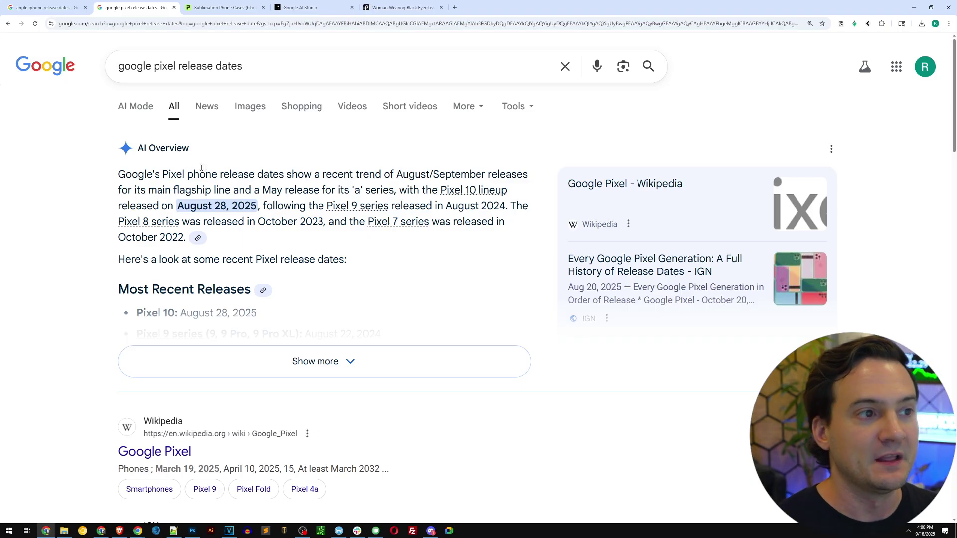
left_click(396, 8)
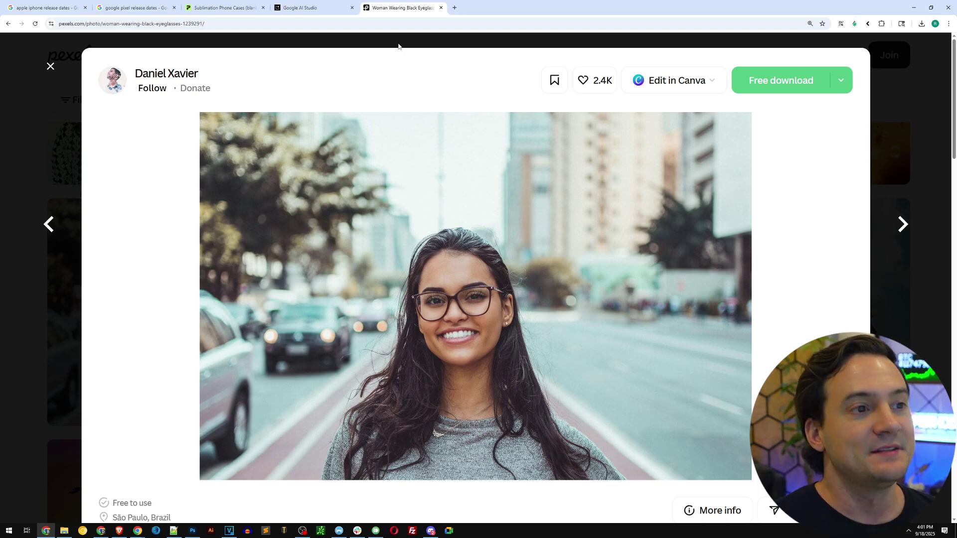
- Capture a screenshot cropped to the woman's face and eyeglasses, then go to Google AI Studio
key("Print")
left_click_drag(360, 198, 556, 392)
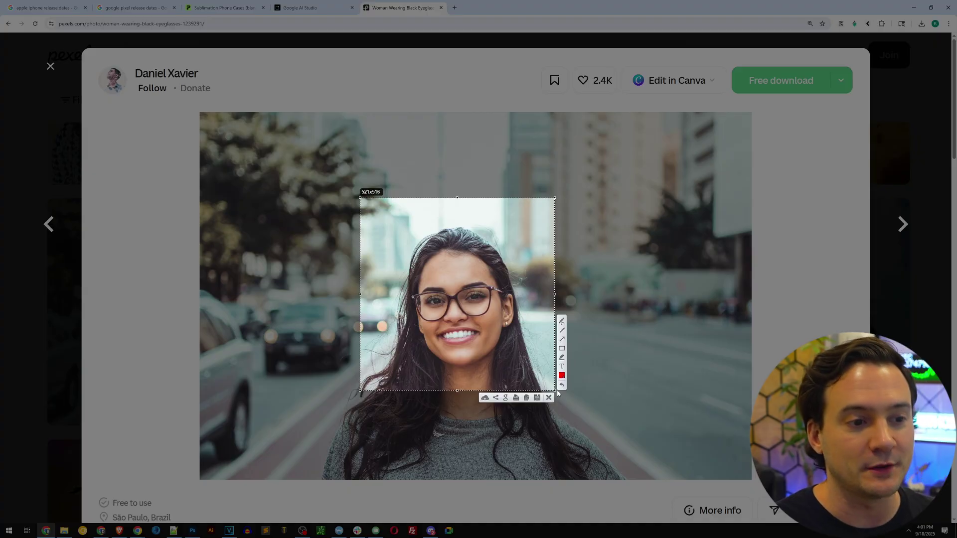
key("ctrl+c")
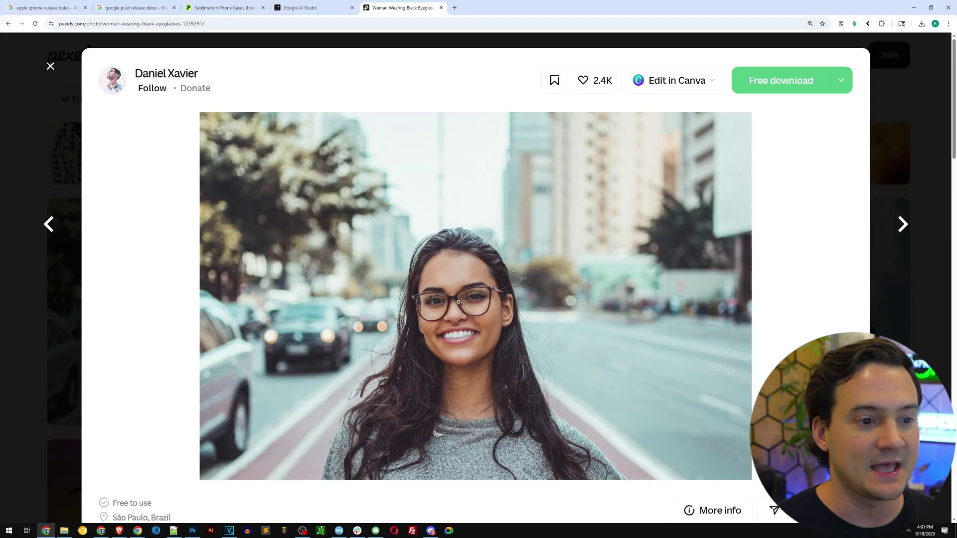
left_click(313, 10)
scroll(459, 203, "up", 5)
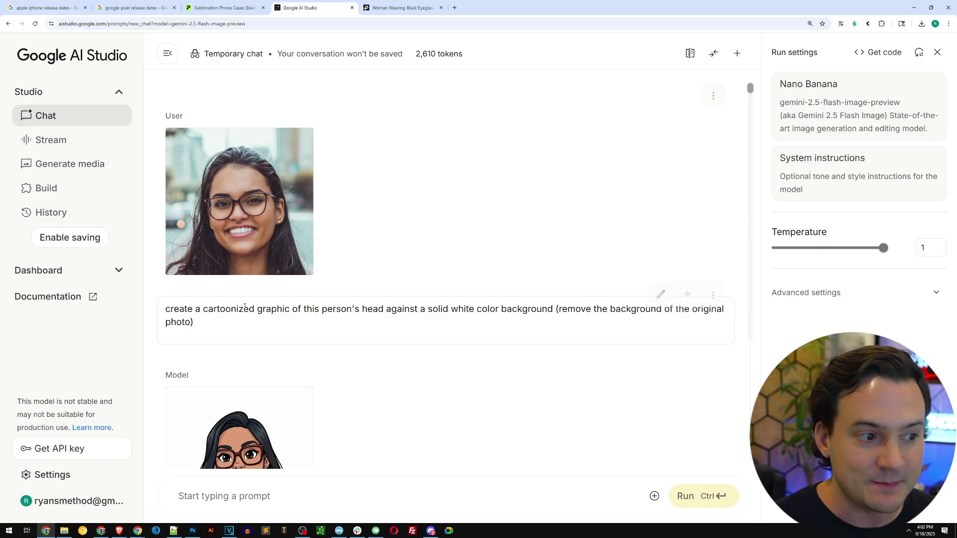
- Open Nano Banana's cartoon head from the model's reply at full size
scroll(206, 324, "down", 4)
left_click(243, 289)
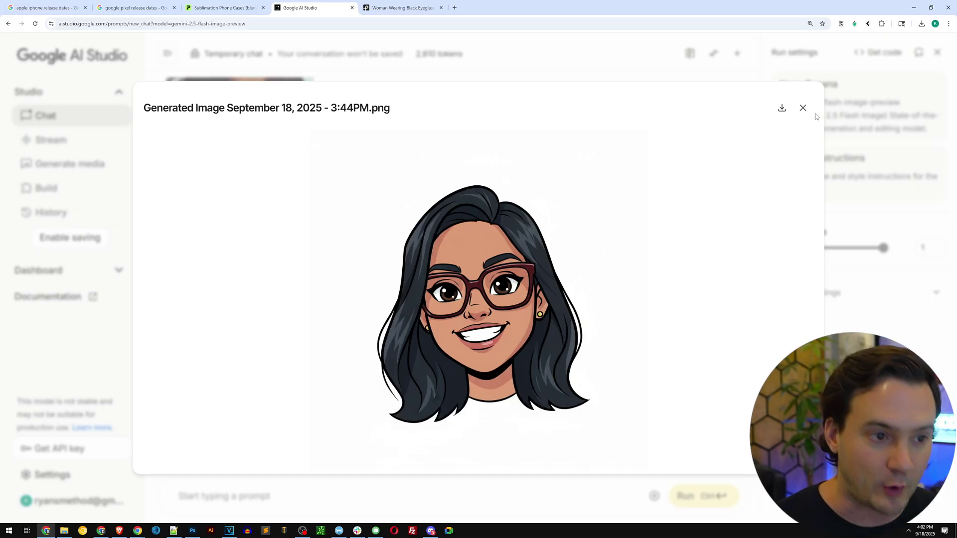
- Flip between the original Pexels photo and the AI Studio cartoon to compare them
left_click(401, 8)
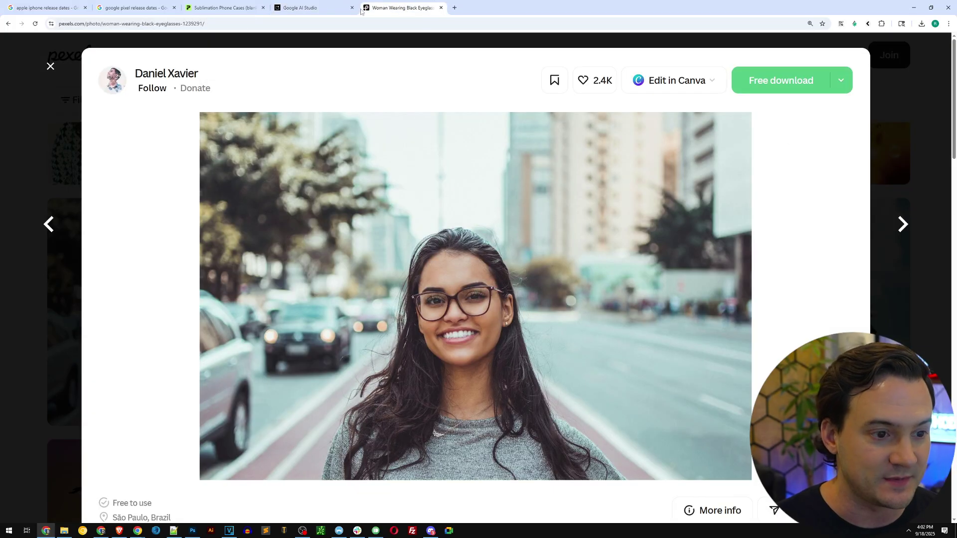
left_click(316, 12)
left_click(396, 14)
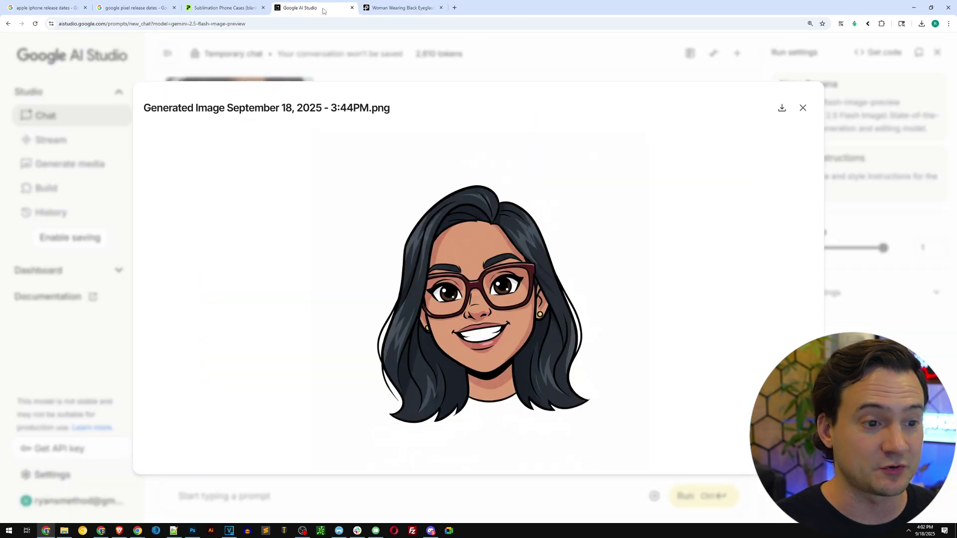
left_click(314, 8)
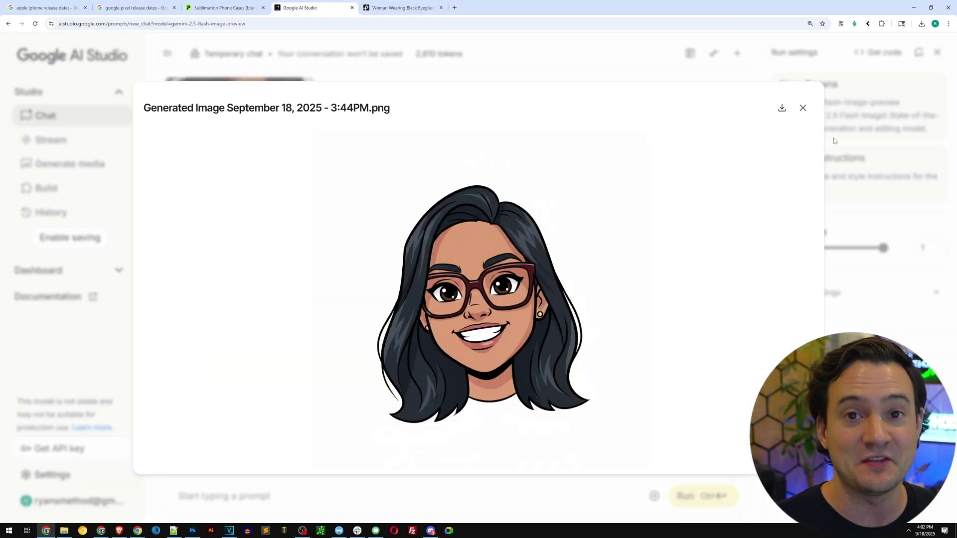
- Close the full-size cartoon viewer, look over the chat, and bring Photoshop forward
left_click(802, 108)
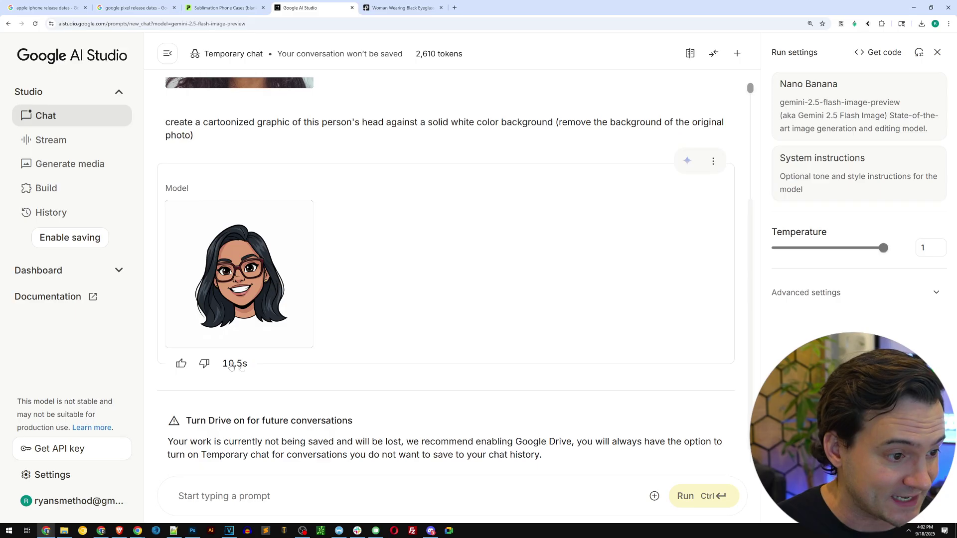
scroll(364, 351, "down", 1)
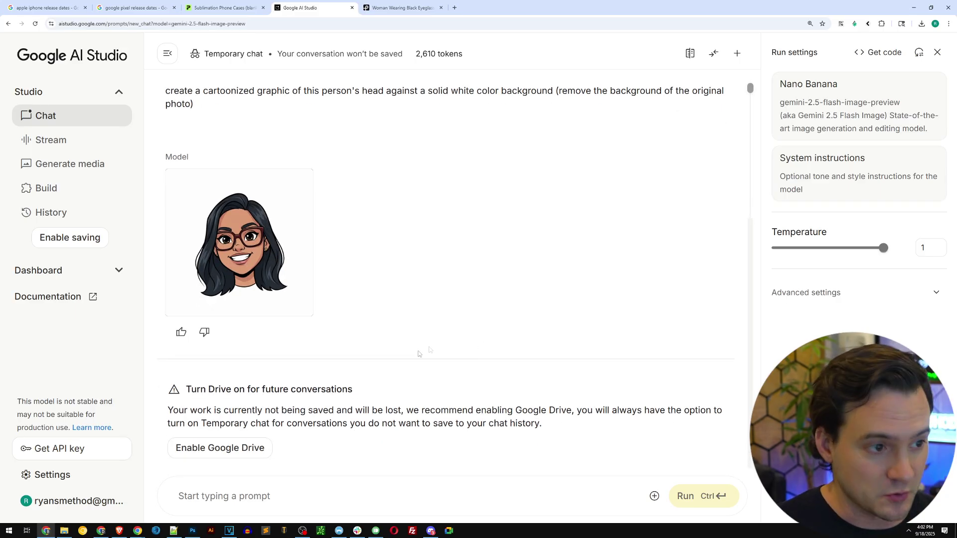
scroll(329, 345, "up", 2)
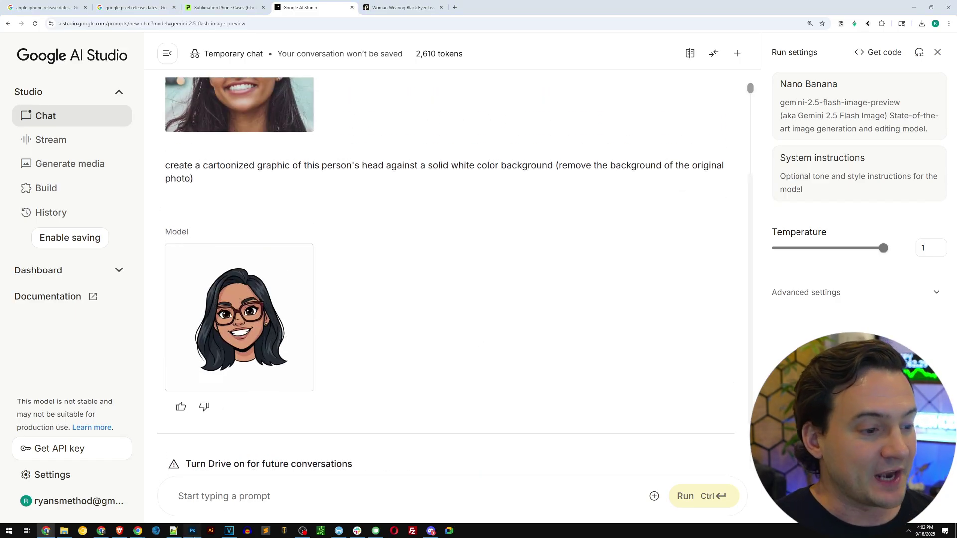
left_click(194, 531)
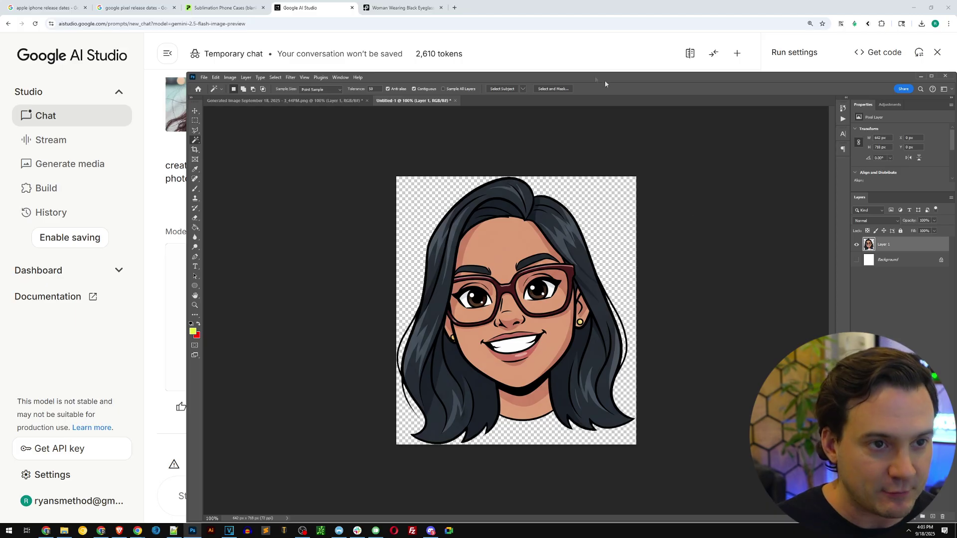
- Go back to the browser's Printify Sublimation Phone Cases catalog
left_click(567, 57)
left_click(226, 7)
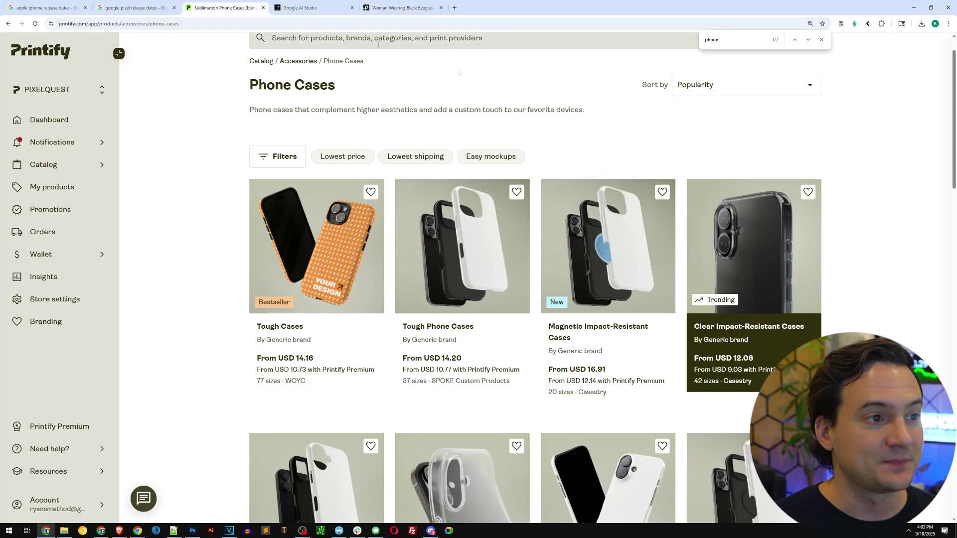
scroll(915, 193, "up", 1)
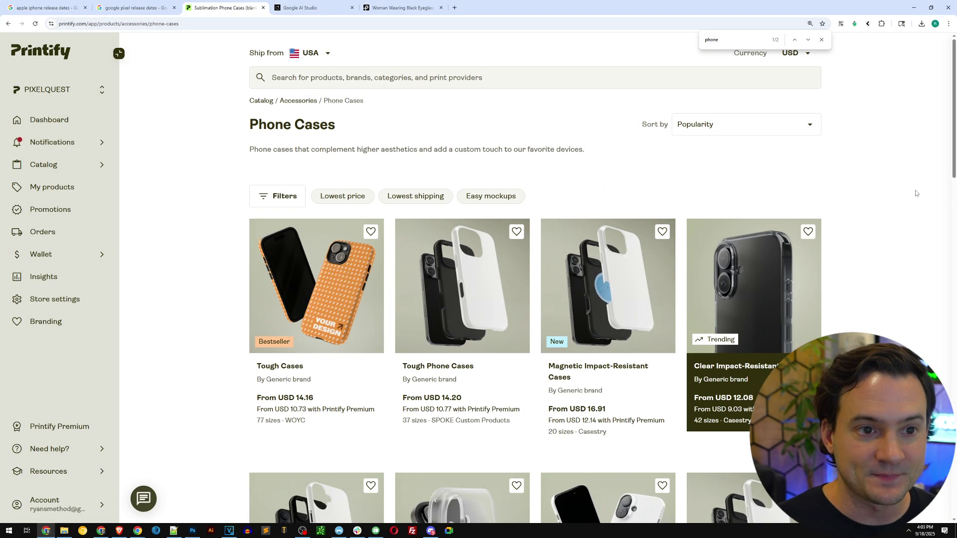
left_click(822, 40)
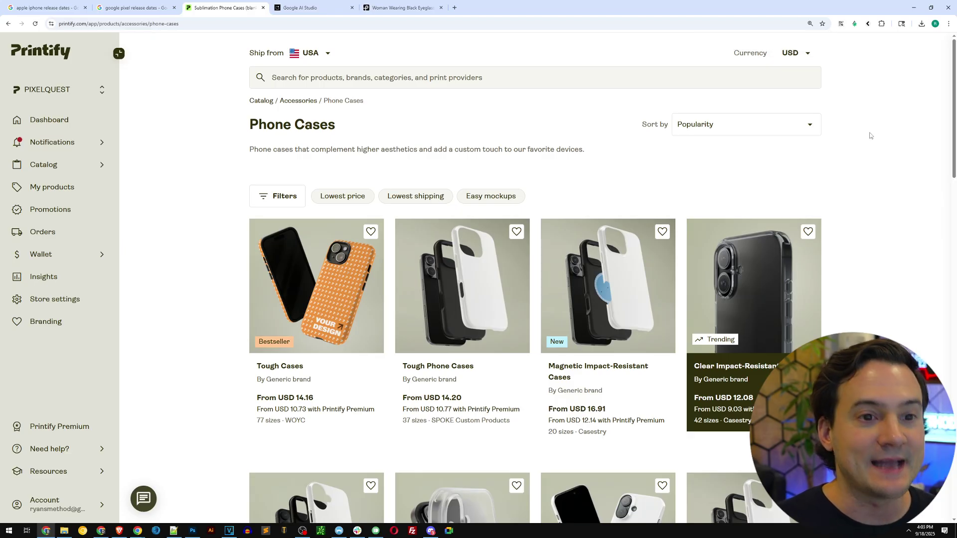
left_click(94, 170)
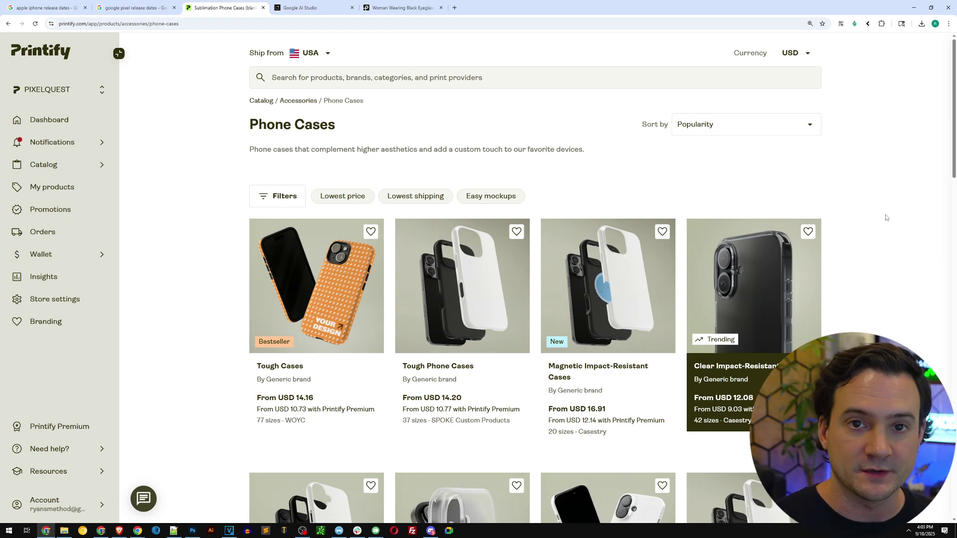
scroll(901, 158, "down", 10)
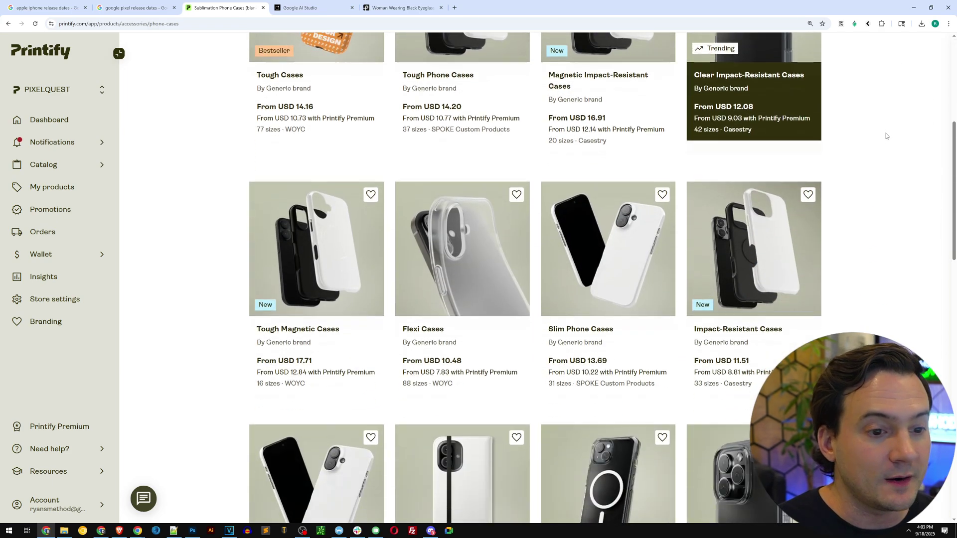
scroll(893, 135, "down", 9)
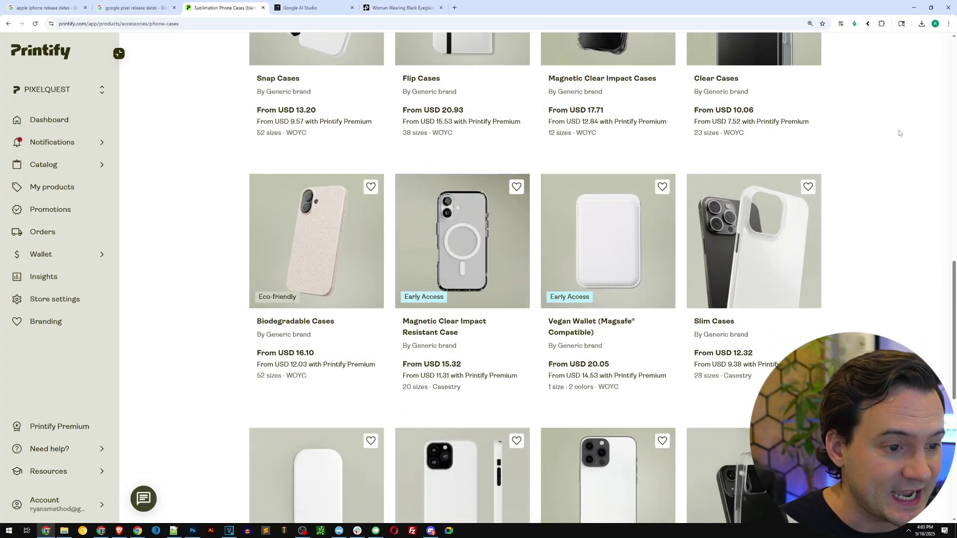
scroll(924, 200, "down", 3)
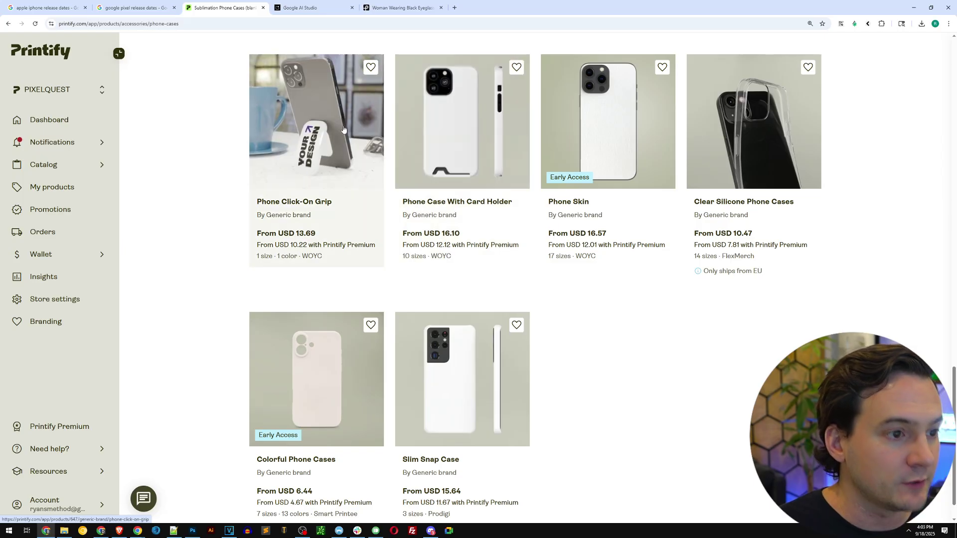
key("ctrl+Print")
left_click_drag(242, 62, 355, 167)
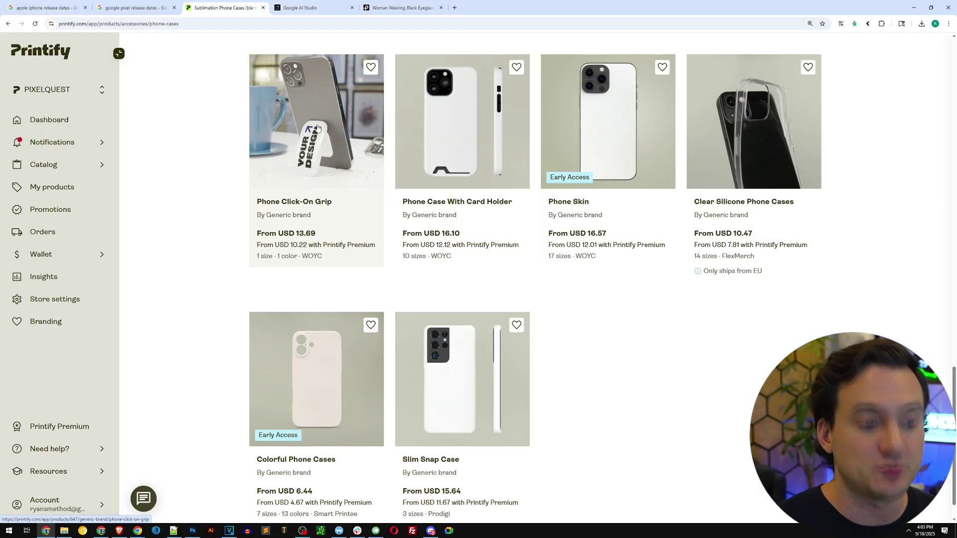
key("ctrl+Print")
left_click_drag(230, 44, 392, 257)
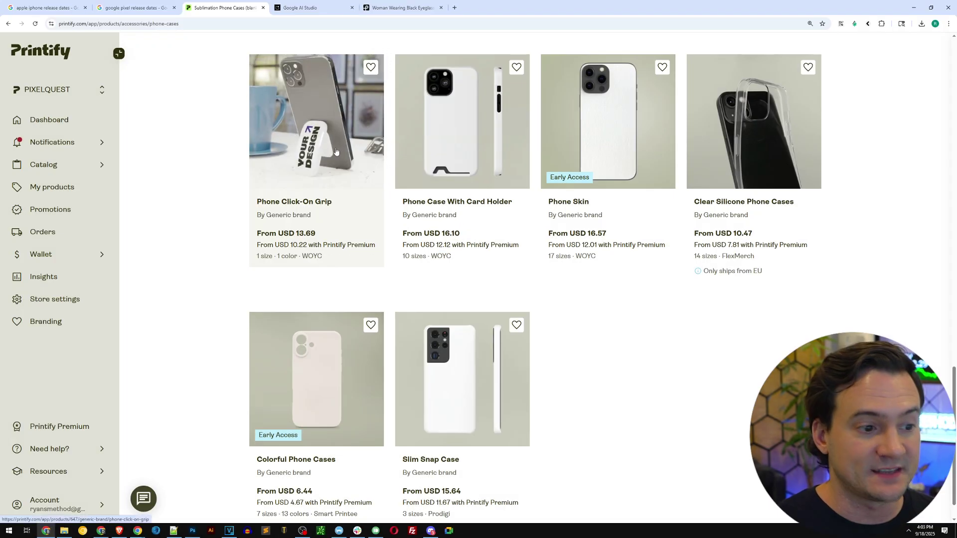
scroll(399, 249, "down", 1)
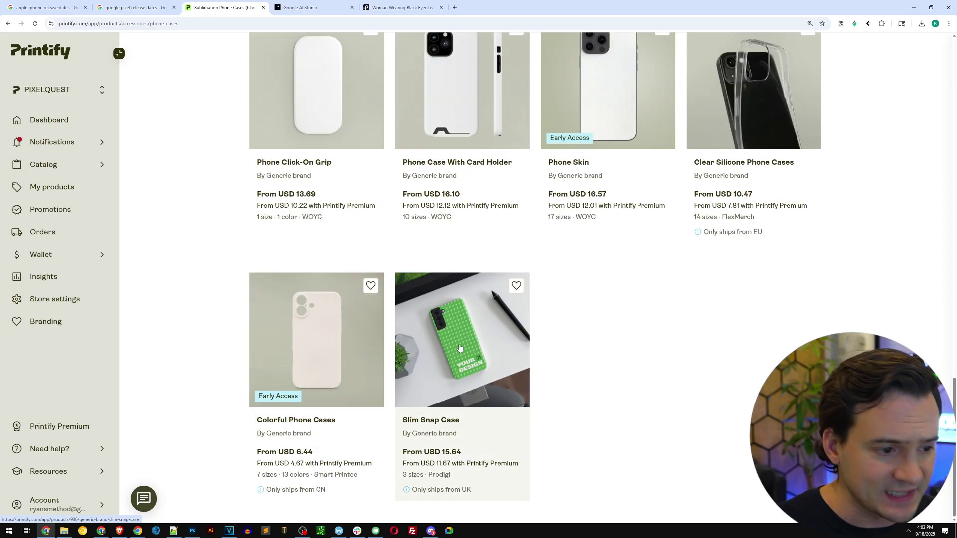
scroll(324, 348, "up", 10)
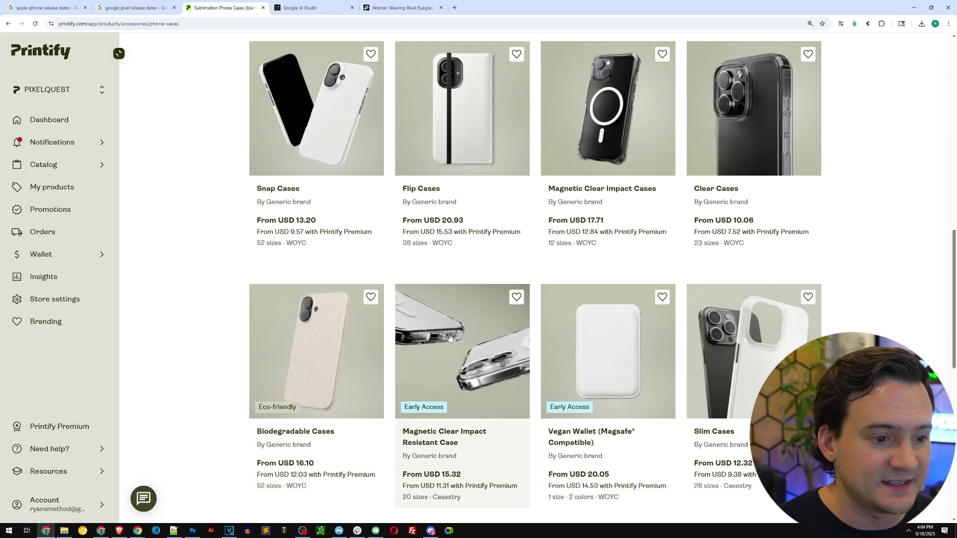
scroll(612, 279, "down", 2)
scroll(613, 279, "up", 4)
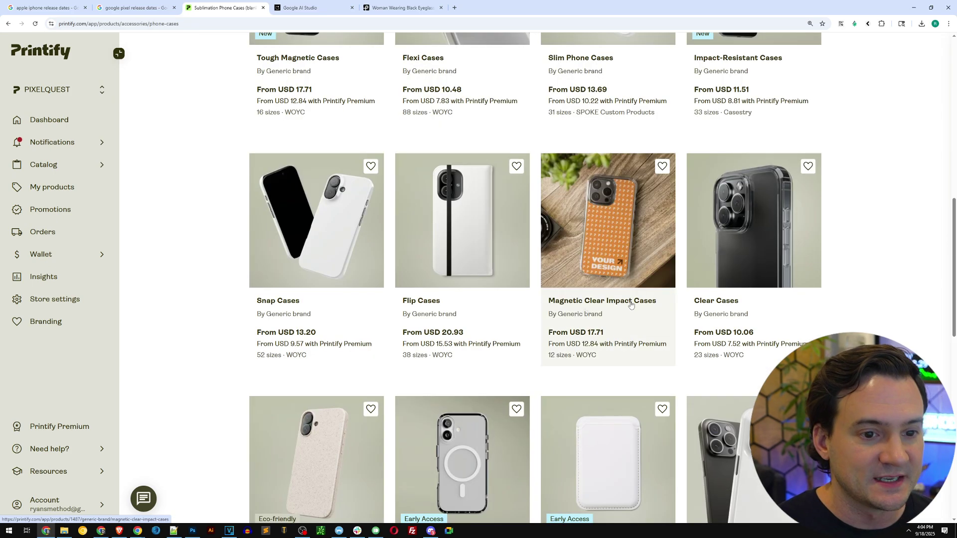
scroll(175, 206, "up", 3)
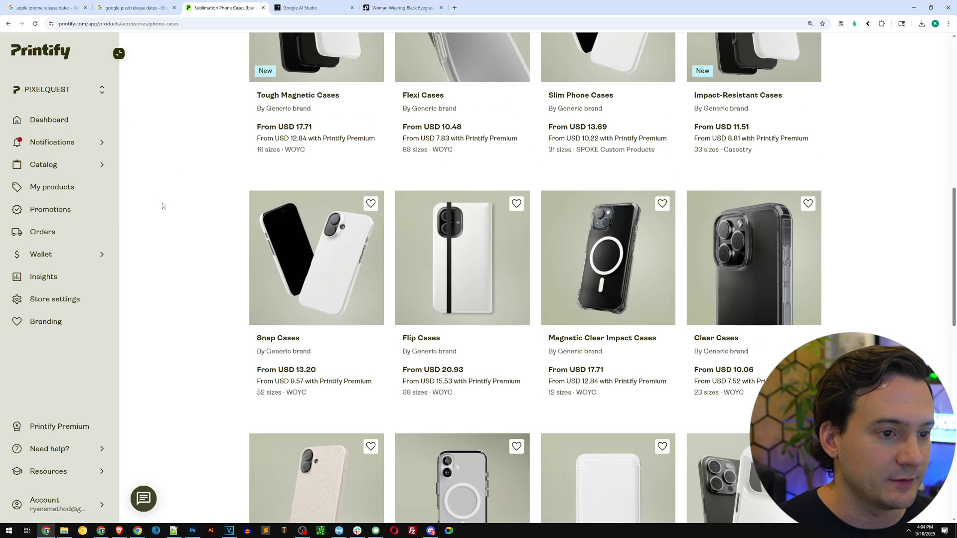
scroll(176, 206, "up", 7)
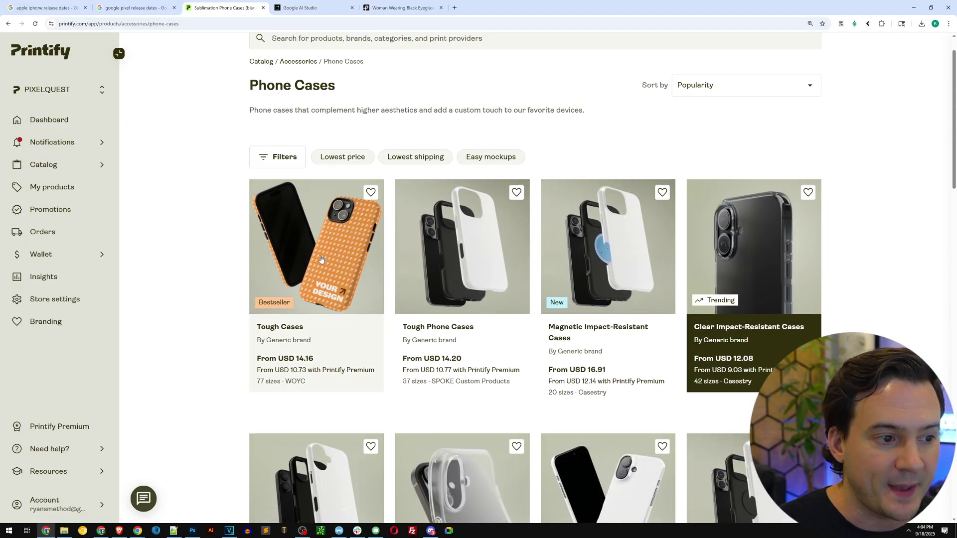
middle_click(326, 262)
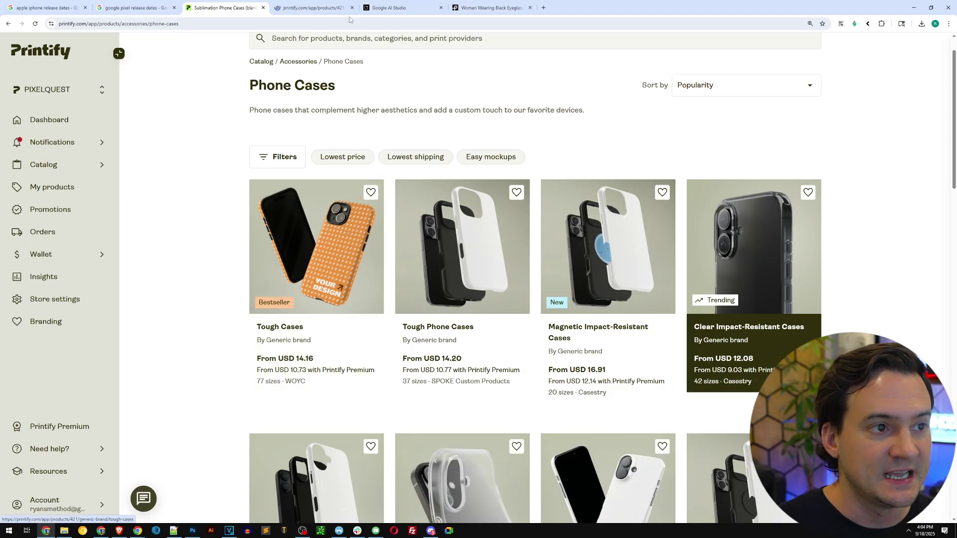
- Open the Tough Cases product page and read the note about iPhone 17 models
left_click(311, 7)
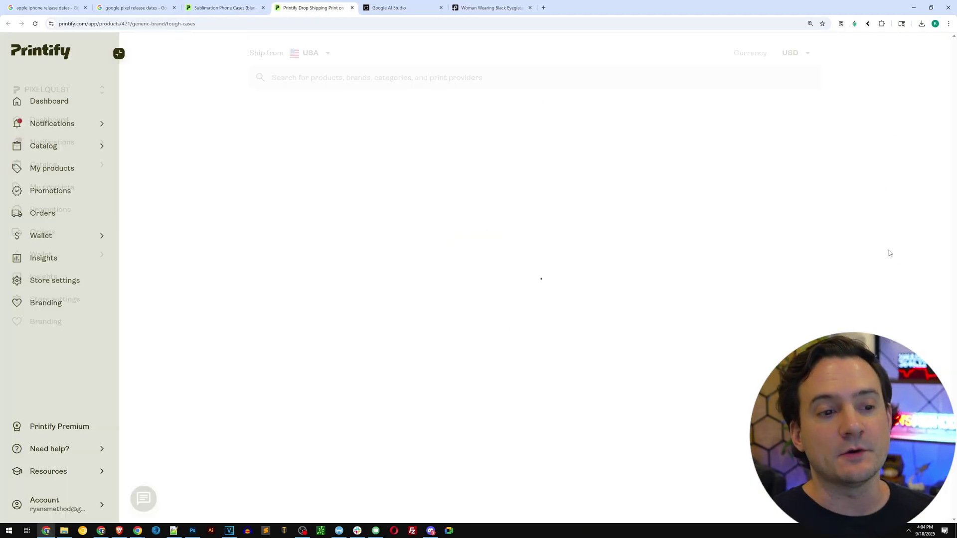
left_click_drag(680, 291, 504, 289)
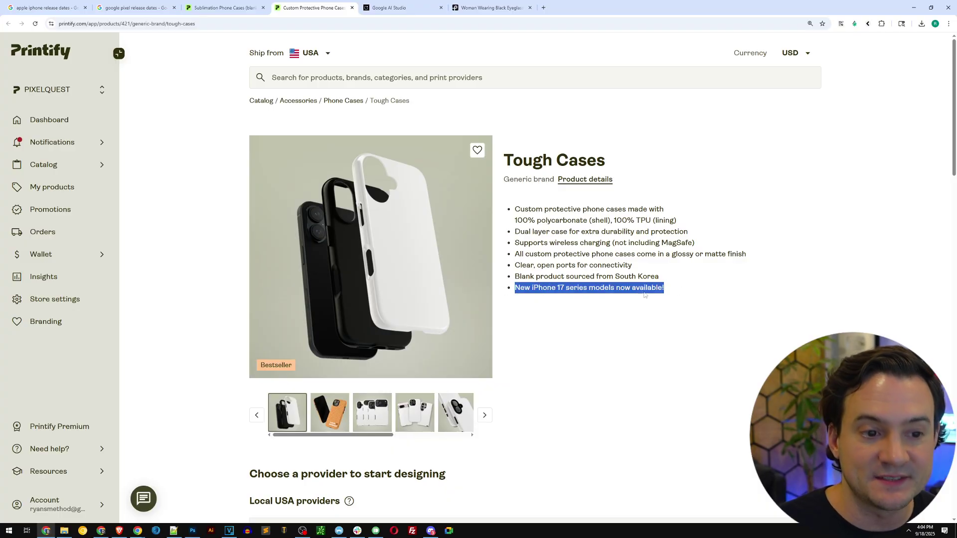
left_click(701, 288)
- Browse the Tough Cases product photos, including the orange, white, colourful and black cases
scroll(705, 279, "down", 2)
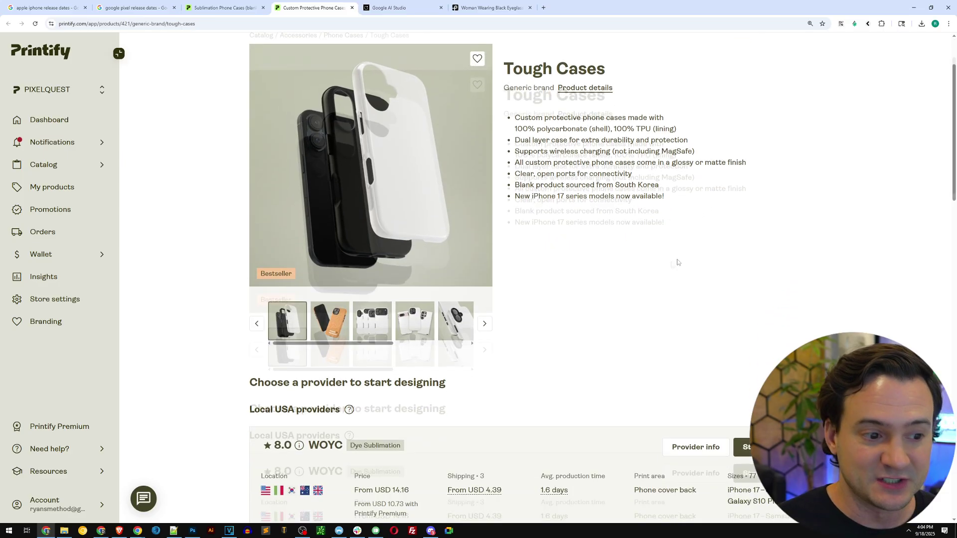
left_click(329, 305)
scroll(349, 309, "up", 2)
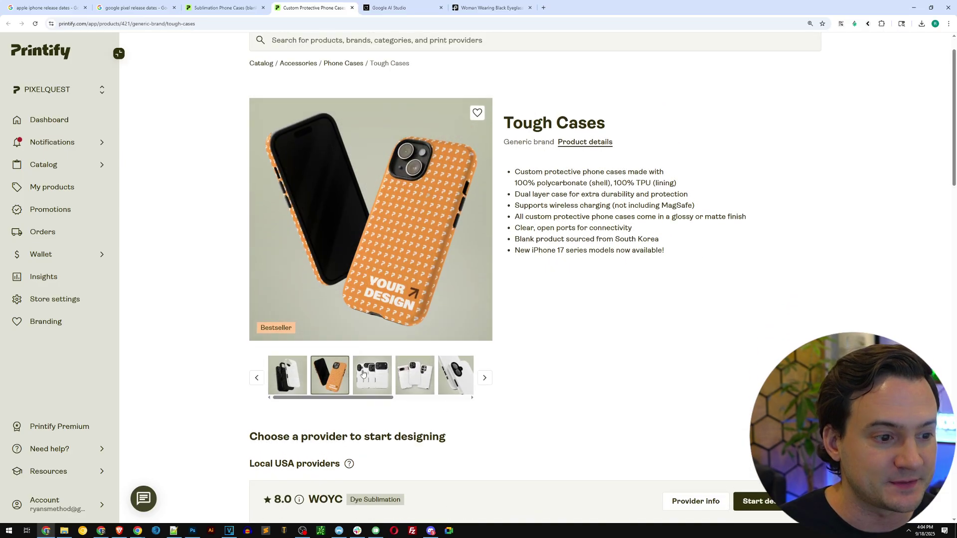
left_click(364, 374)
left_click(402, 366)
left_click(459, 371)
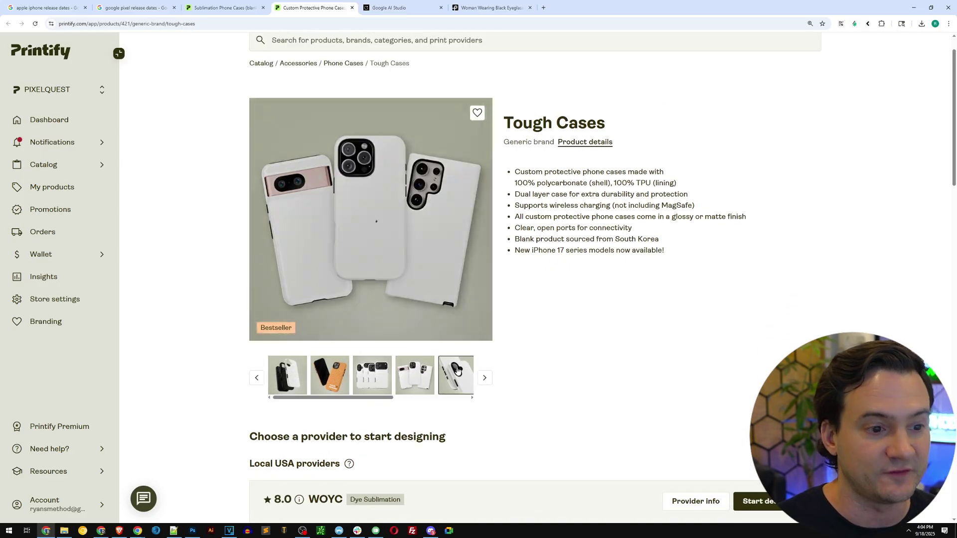
left_click(483, 379)
left_click(370, 376)
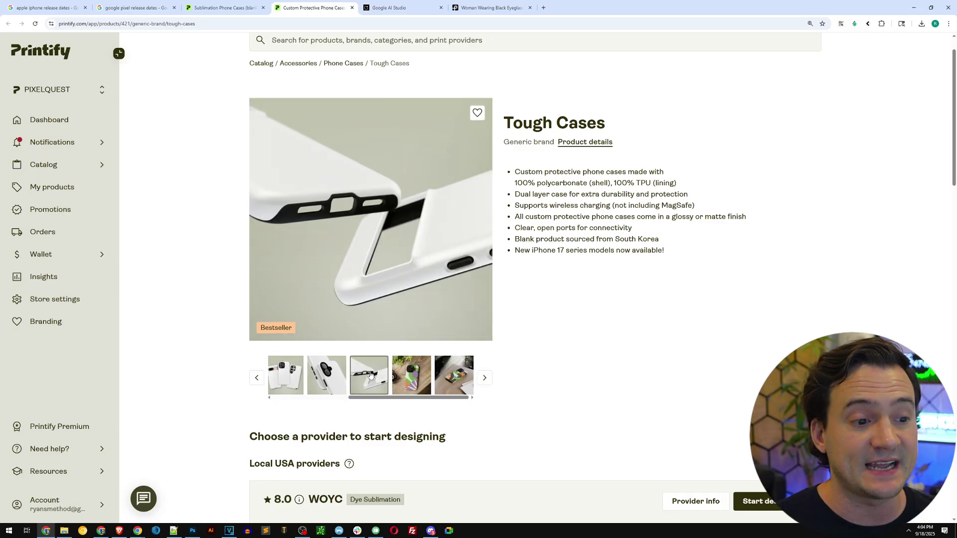
left_click(416, 375)
left_click(446, 376)
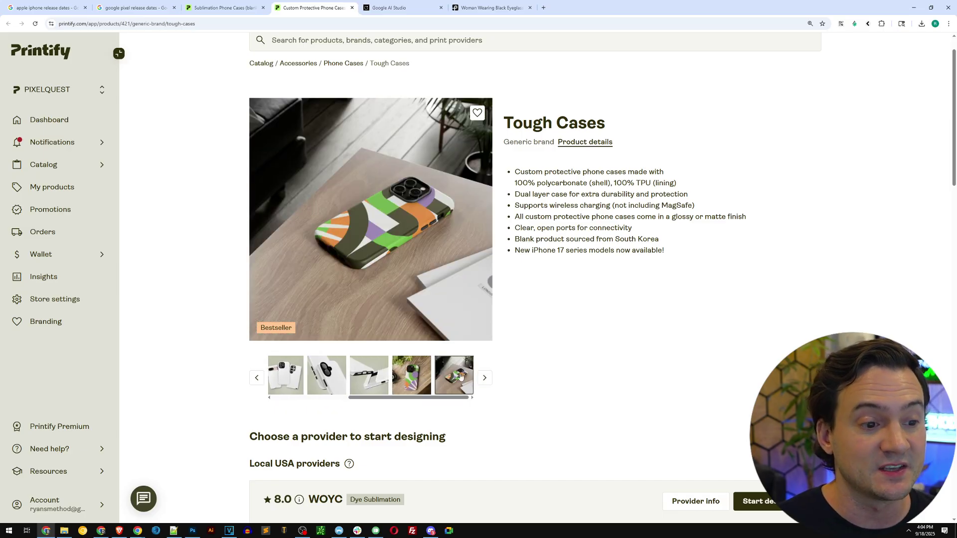
left_click(257, 378)
left_click(289, 379)
scroll(649, 354, "down", 5)
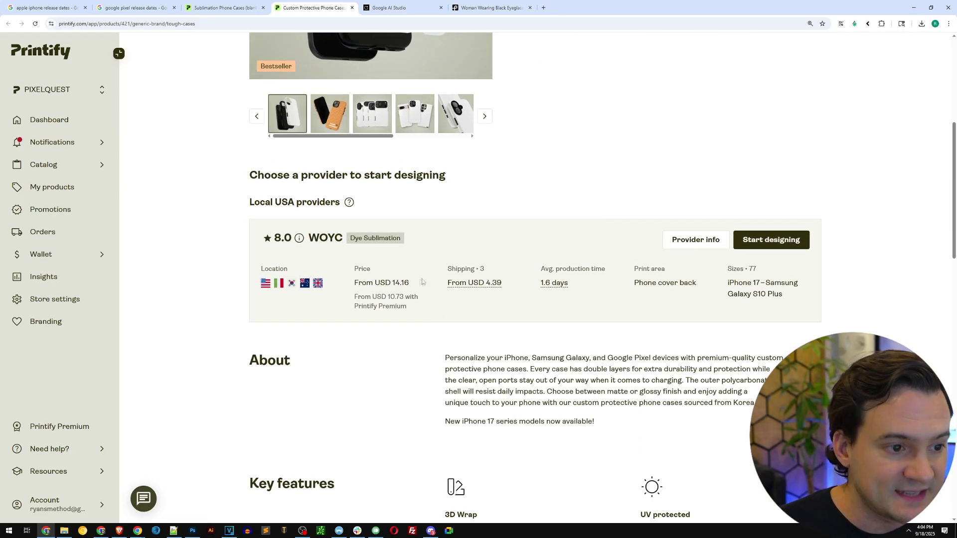
- Check the Tough Cases prices: 14.16 base and 10.73 with Premium
double_click(397, 283)
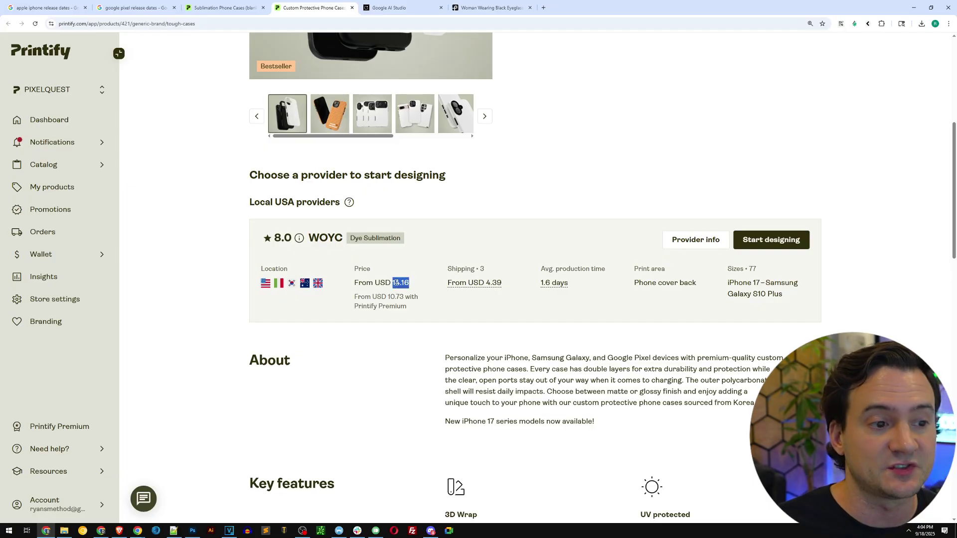
left_click(479, 191)
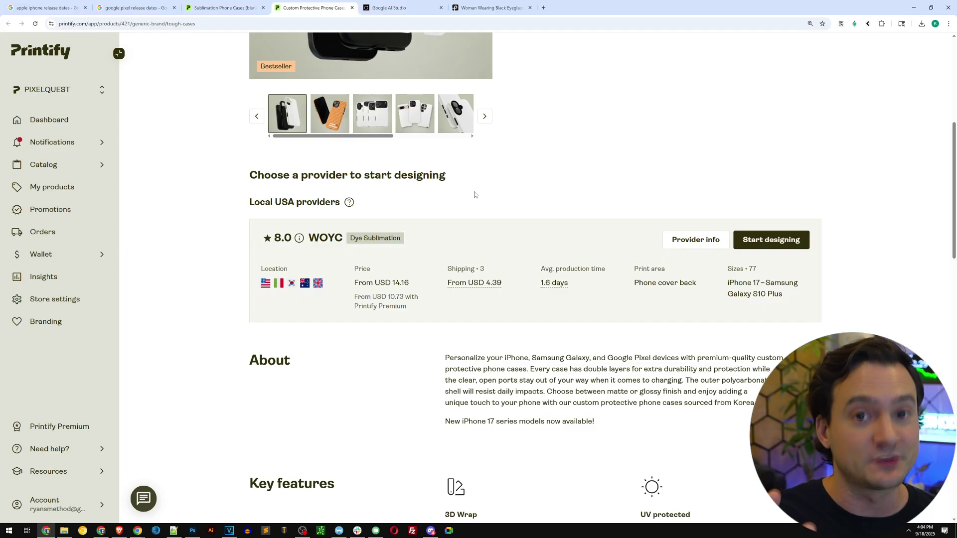
double_click(396, 297)
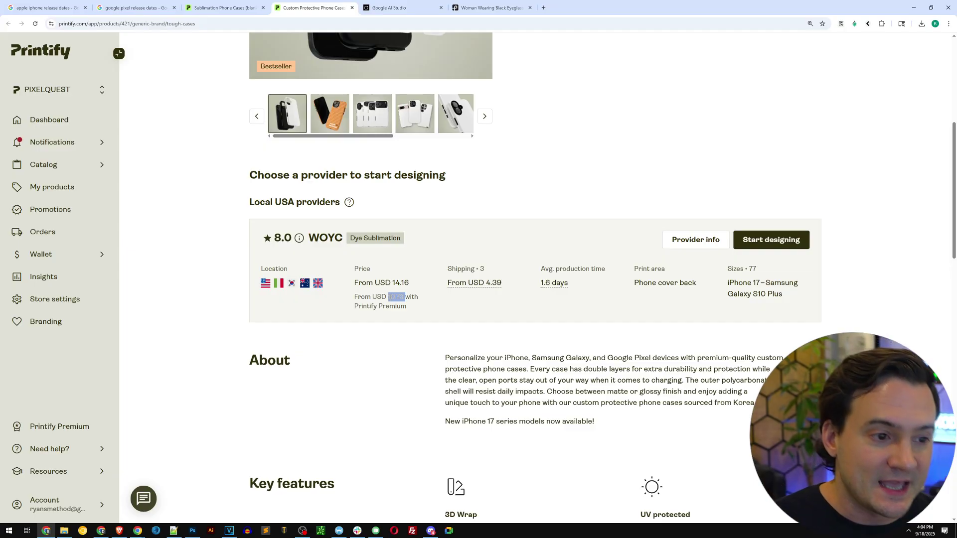
left_click(403, 305)
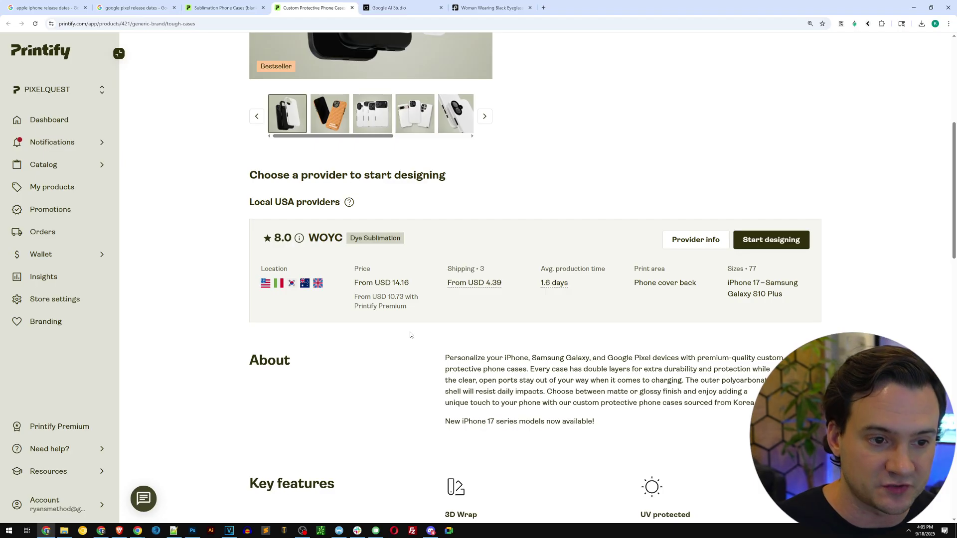
- Start a new WOYC Tough Cases design and dismiss the product information notes
left_click(772, 240)
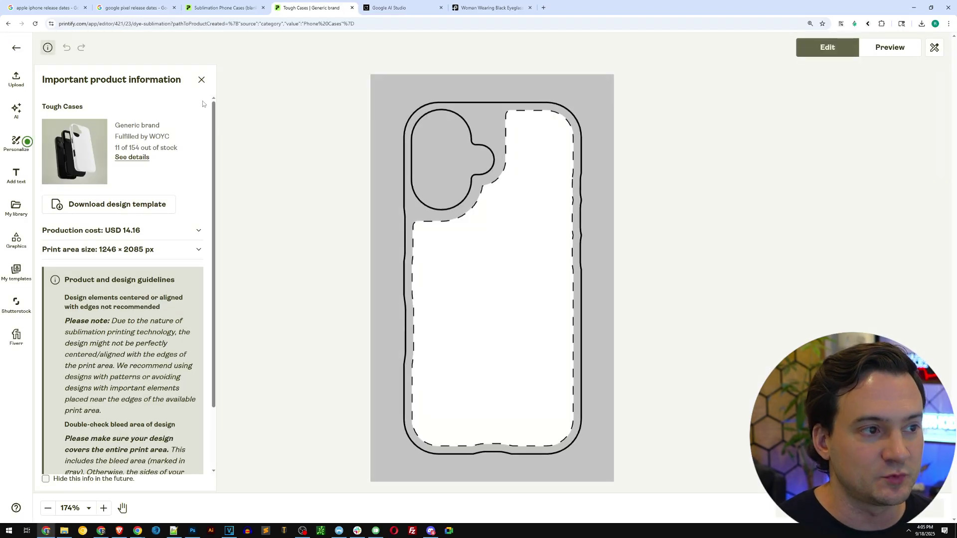
left_click(202, 79)
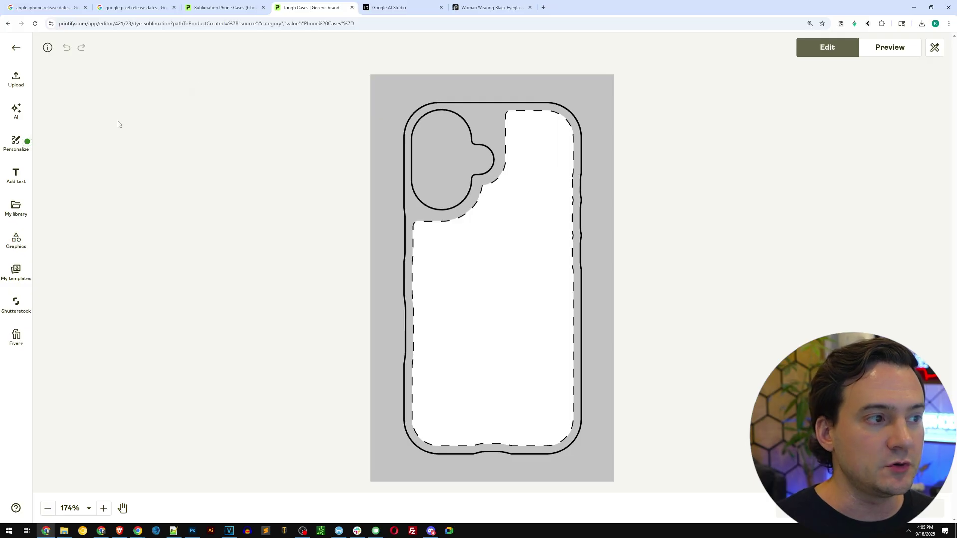
left_click(391, 7)
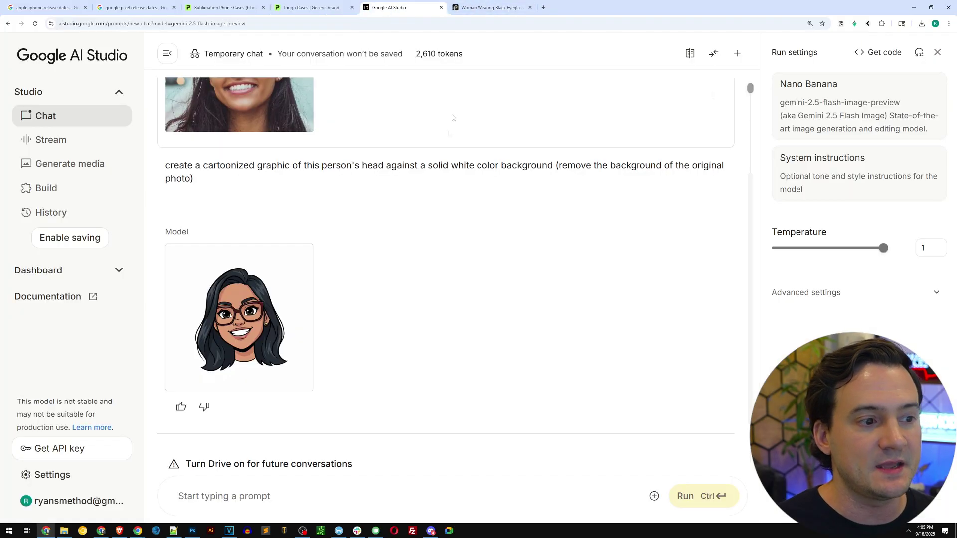
- Check the cartoon in AI Studio, then place it on the case from My library
left_click(254, 288)
left_click(299, 9)
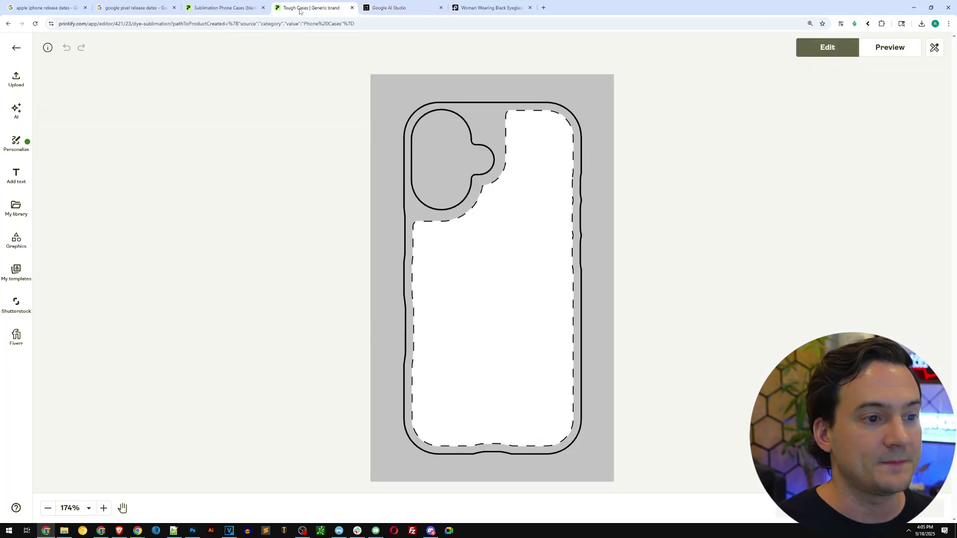
left_click(16, 207)
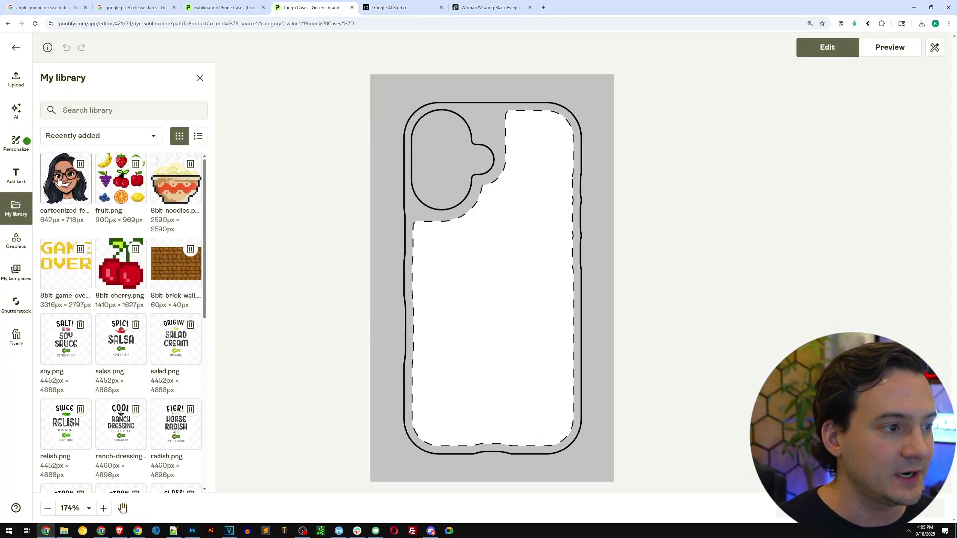
left_click(59, 179)
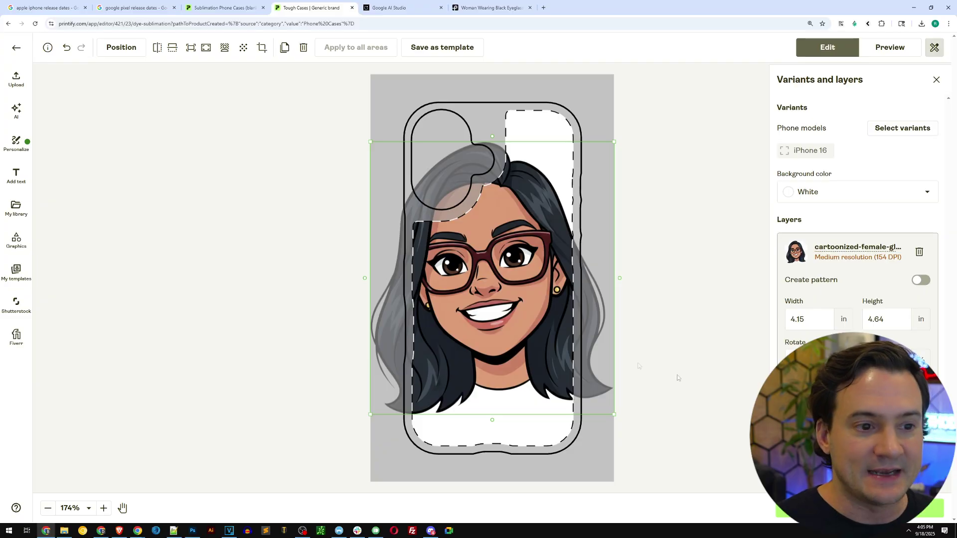
- Shrink the portrait to about 3.14 × 3.51 in, move it down, and preview the mockup
left_click_drag(614, 414, 555, 348)
left_click_drag(495, 308, 533, 363)
left_click(888, 50)
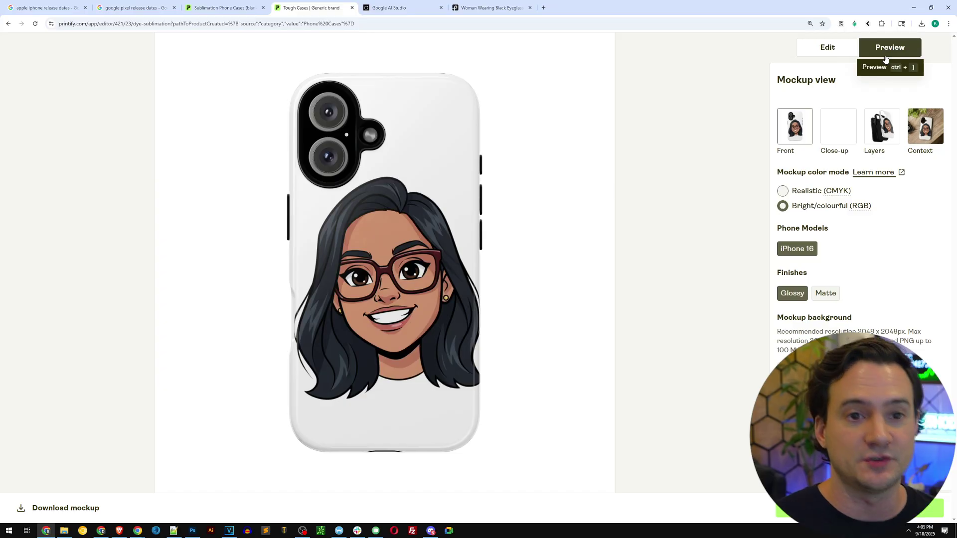
- Resize the portrait to 0.94 × 1.05 in below the camera cutout and turn on Create pattern
left_click(827, 47)
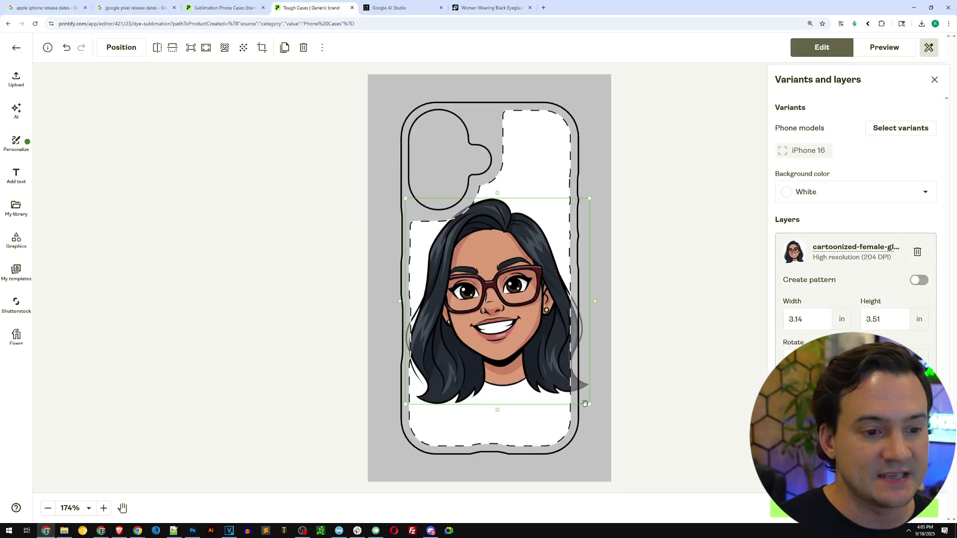
left_click_drag(585, 403, 462, 262)
left_click_drag(433, 229, 486, 265)
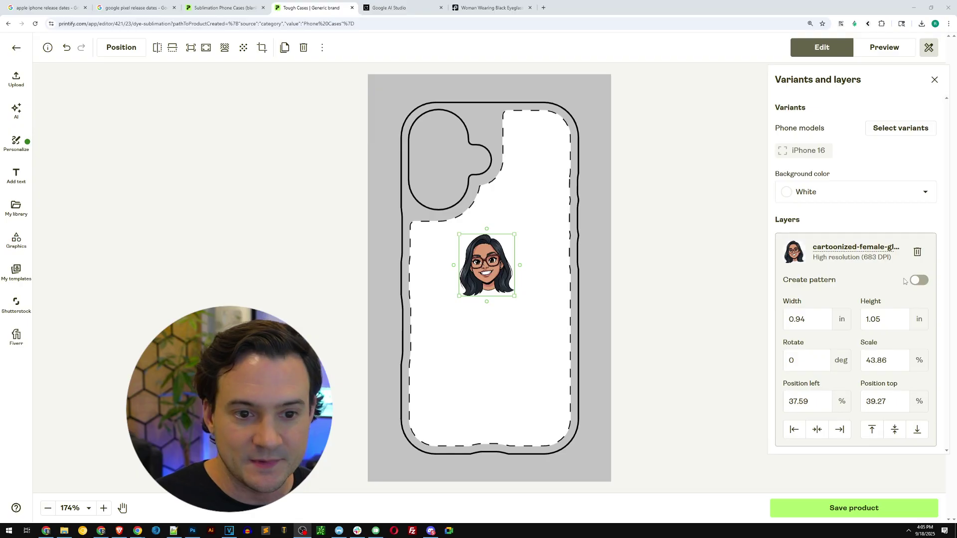
left_click(919, 281)
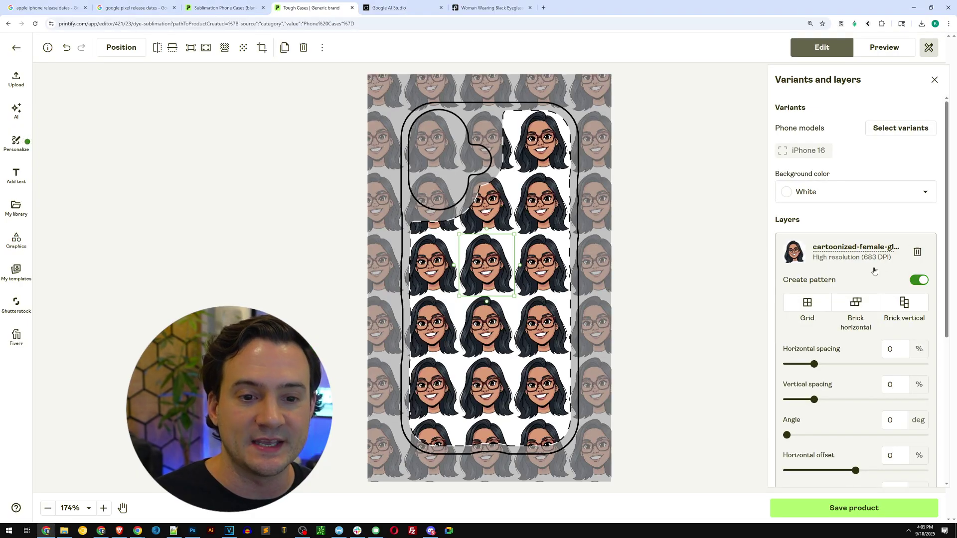
- Use a Brick horizontal pattern with 10% horizontal and vertical spacing, shift it, and preview
left_click(860, 304)
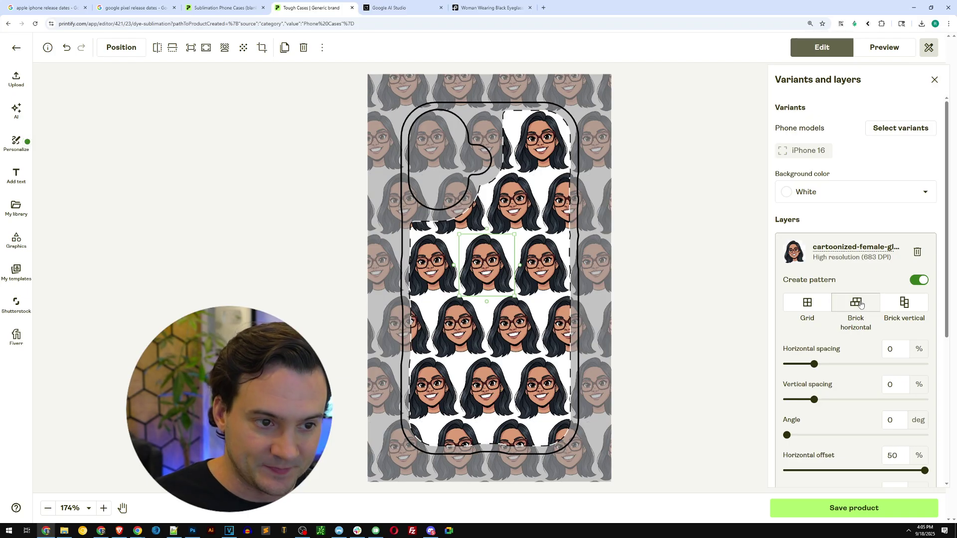
left_click(895, 354)
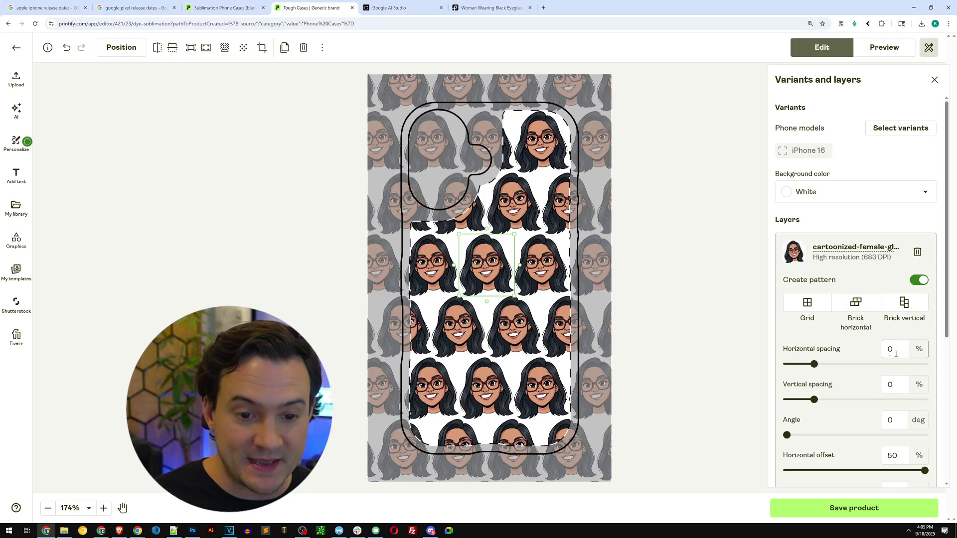
type("10")
key("Tab")
type("1")
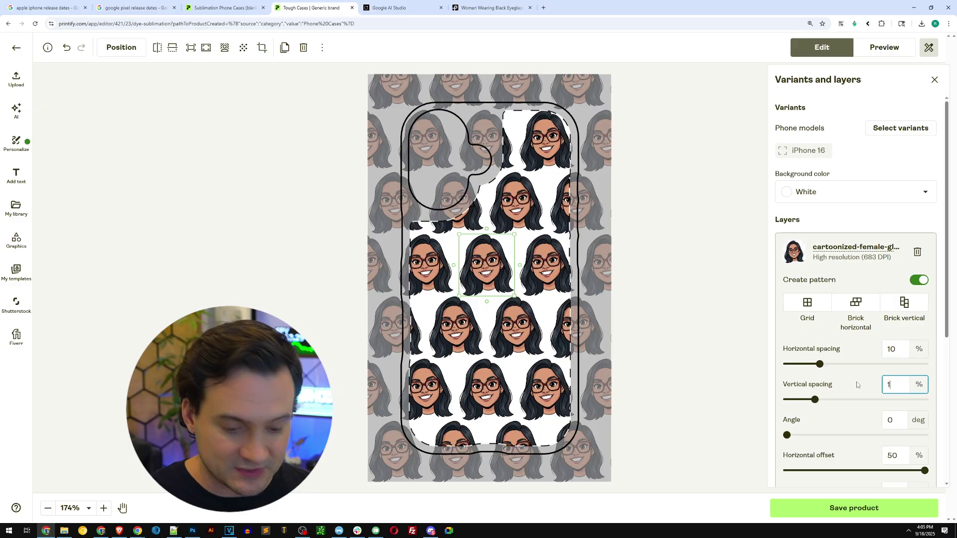
type("0")
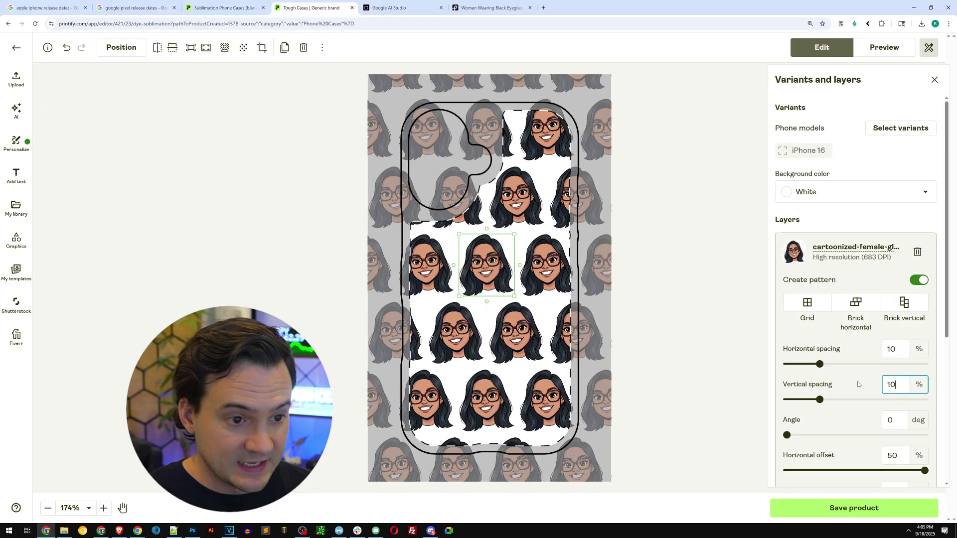
left_click(704, 321)
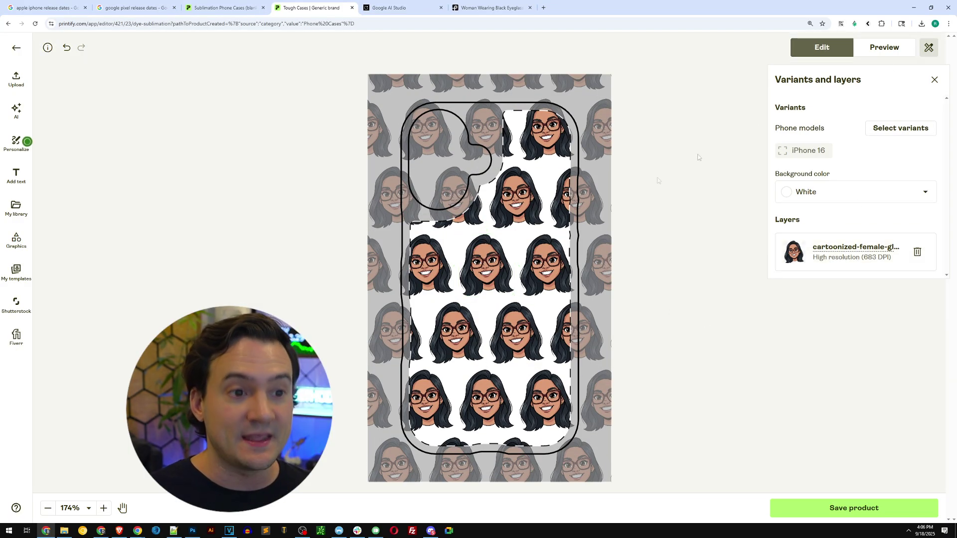
left_click_drag(554, 222, 537, 234)
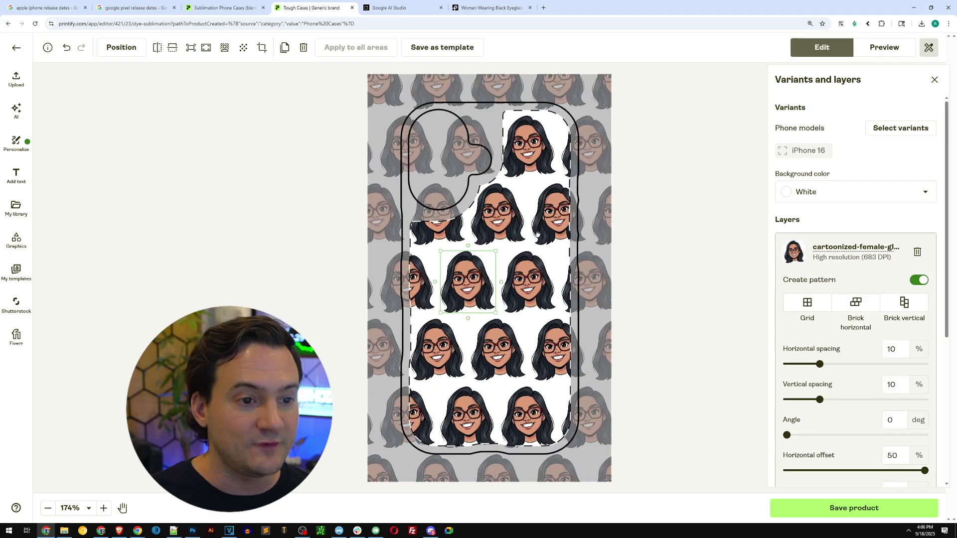
left_click(892, 48)
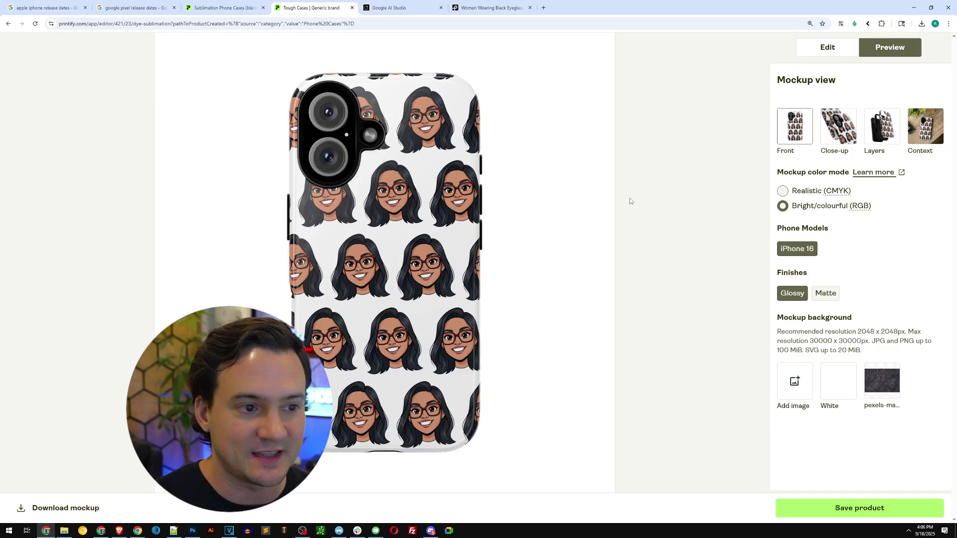
- View and screenshot the close-up mockup, then return to the front view and the editor
left_click(830, 127)
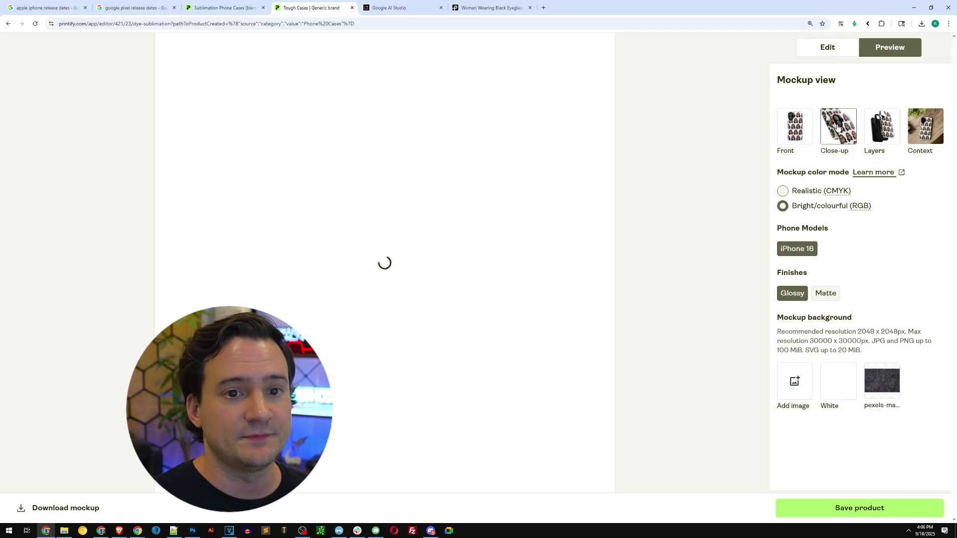
key("Print")
left_click_drag(818, 99, 927, 147)
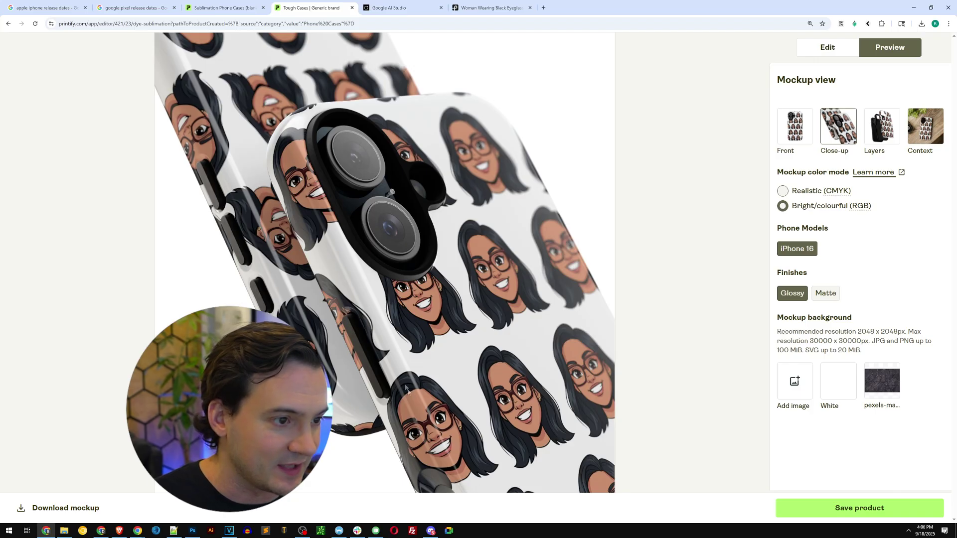
left_click(794, 125)
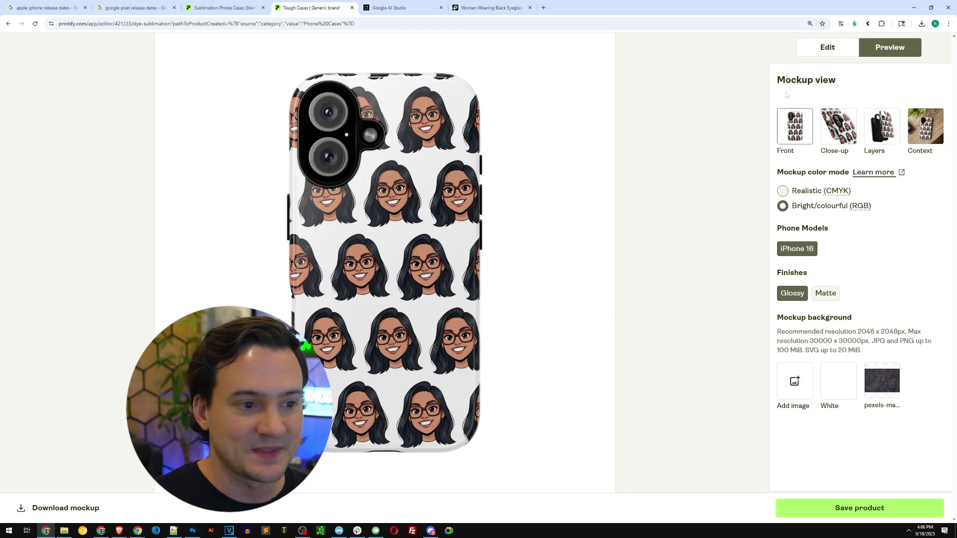
left_click(838, 49)
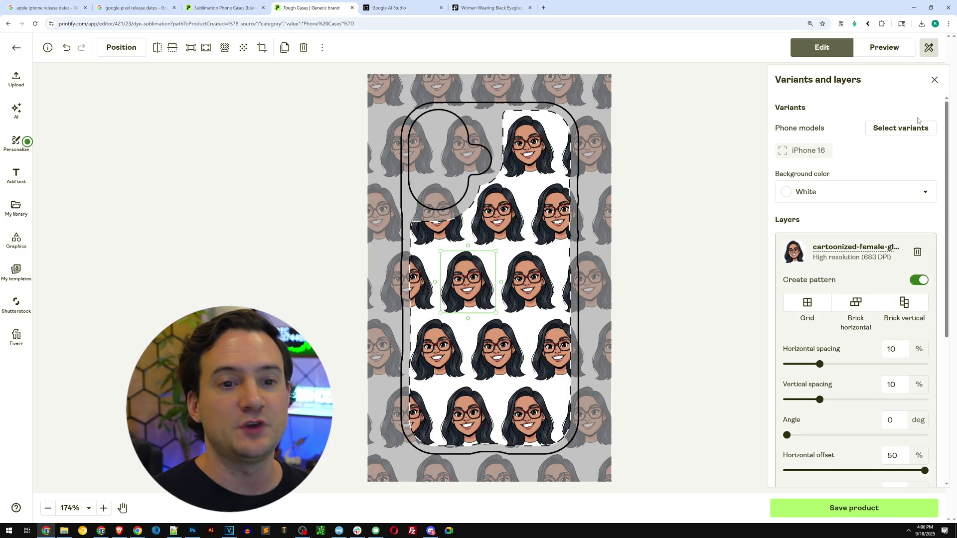
- Try red and yellow case backgrounds, settle on Turquoise, then bring up the phone variant list
left_click(926, 194)
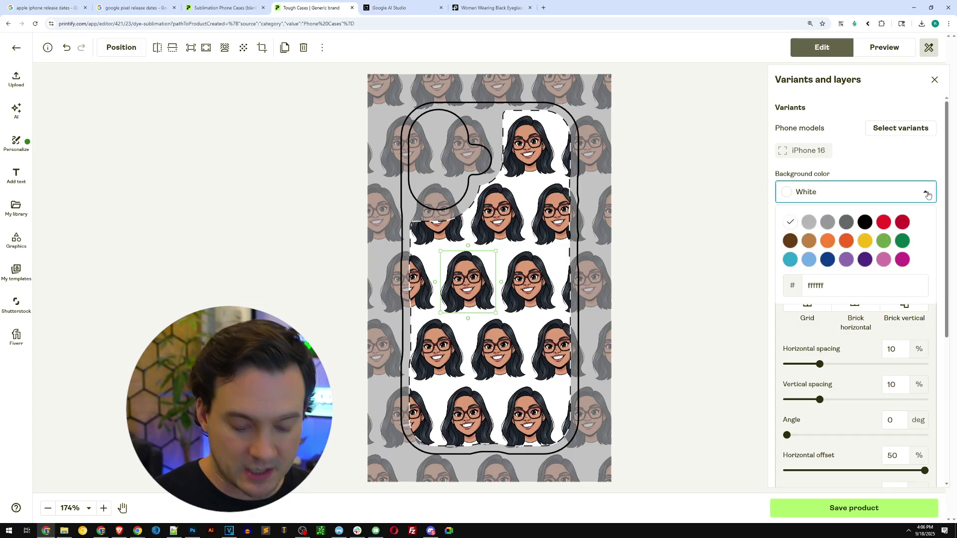
left_click(927, 194)
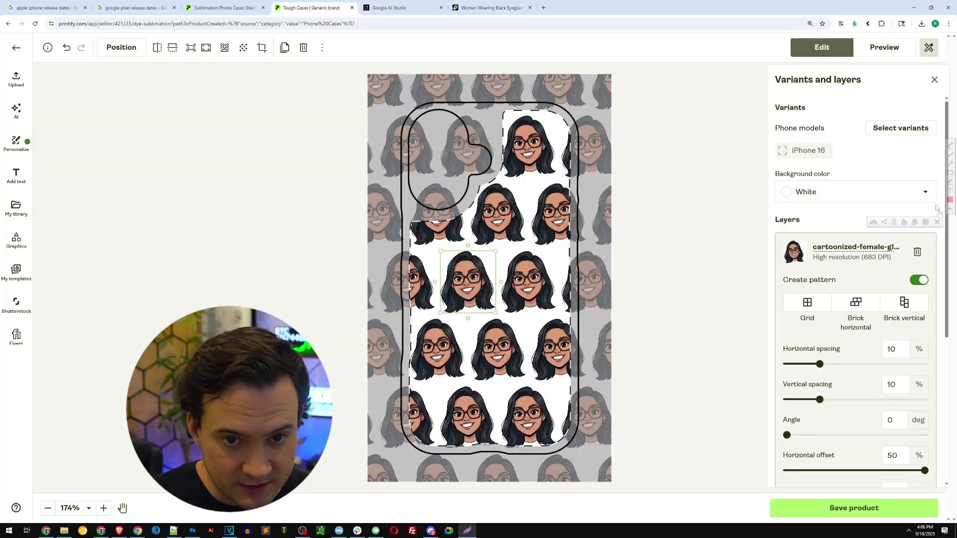
left_click(930, 197)
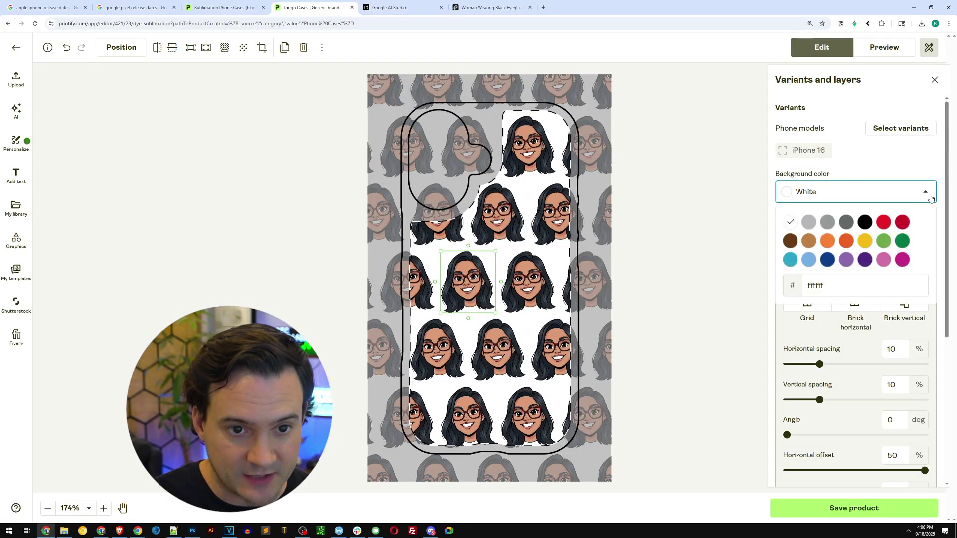
left_click(884, 221)
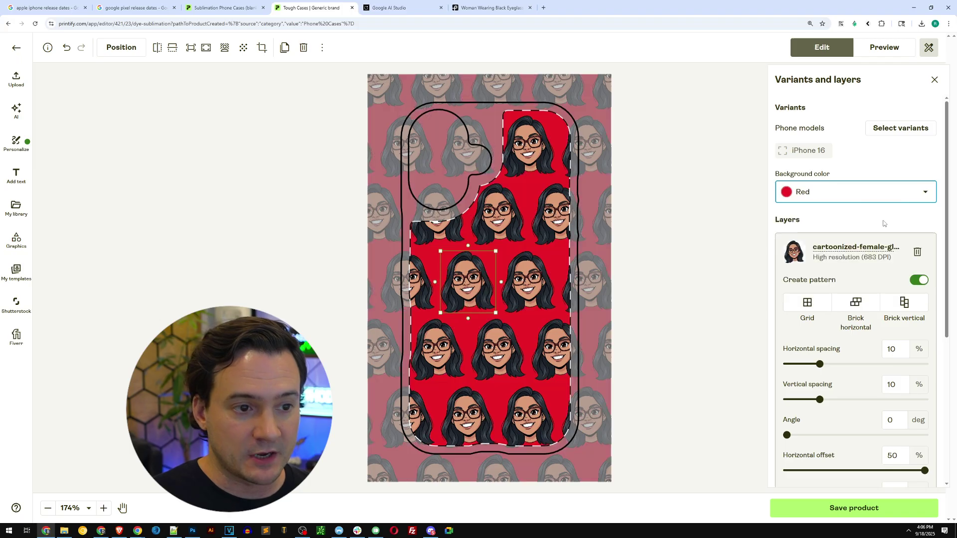
left_click(893, 199)
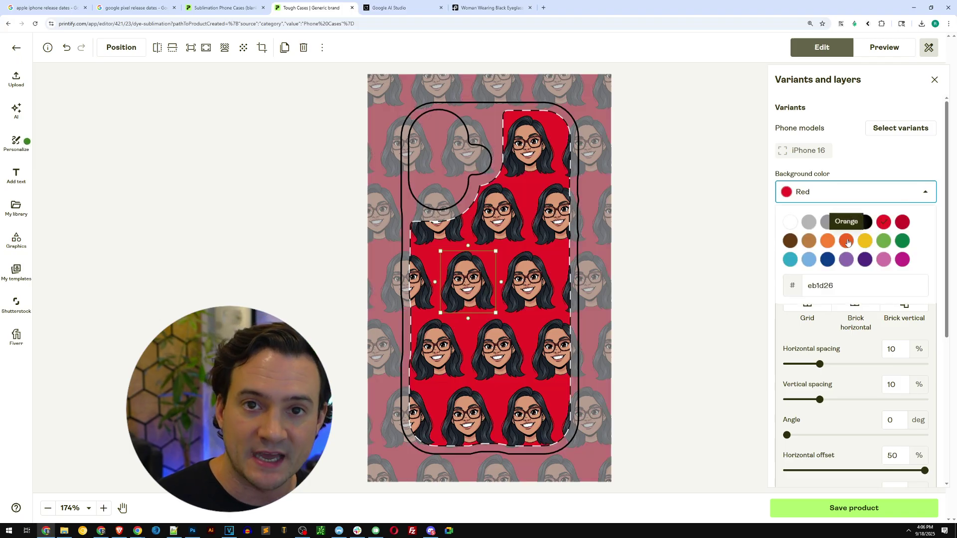
left_click(864, 241)
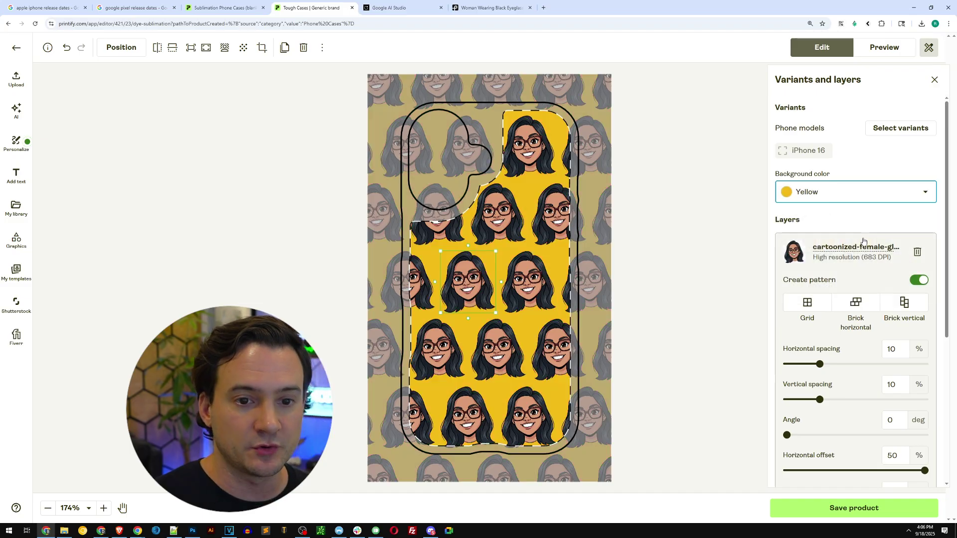
left_click(851, 201)
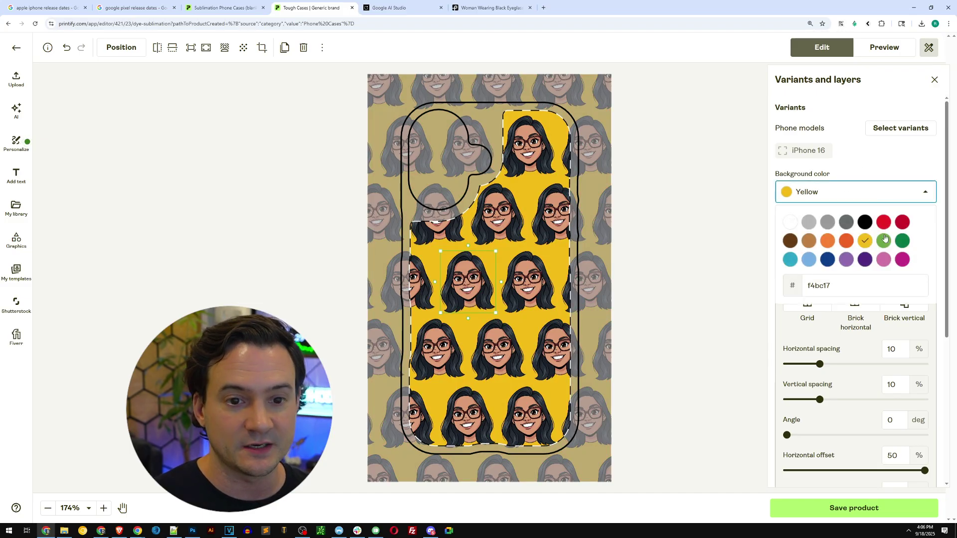
left_click(790, 260)
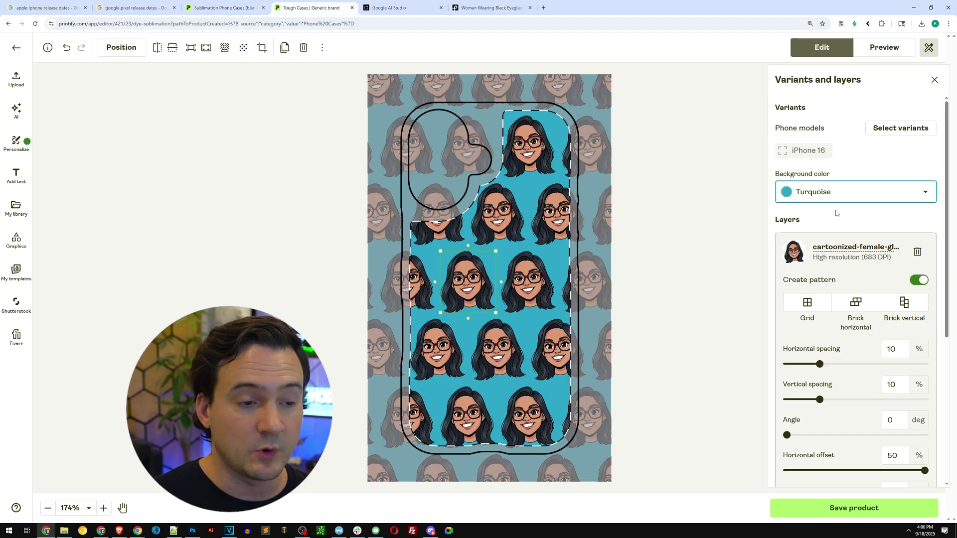
left_click(908, 126)
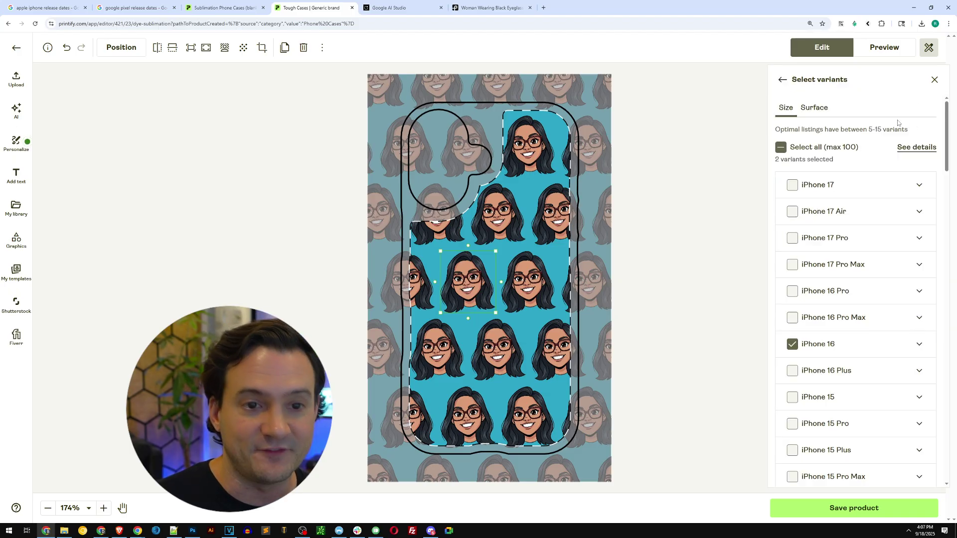
- Select all available phone model variants and scroll through the list
scroll(792, 153, "down", 1)
left_click(781, 111)
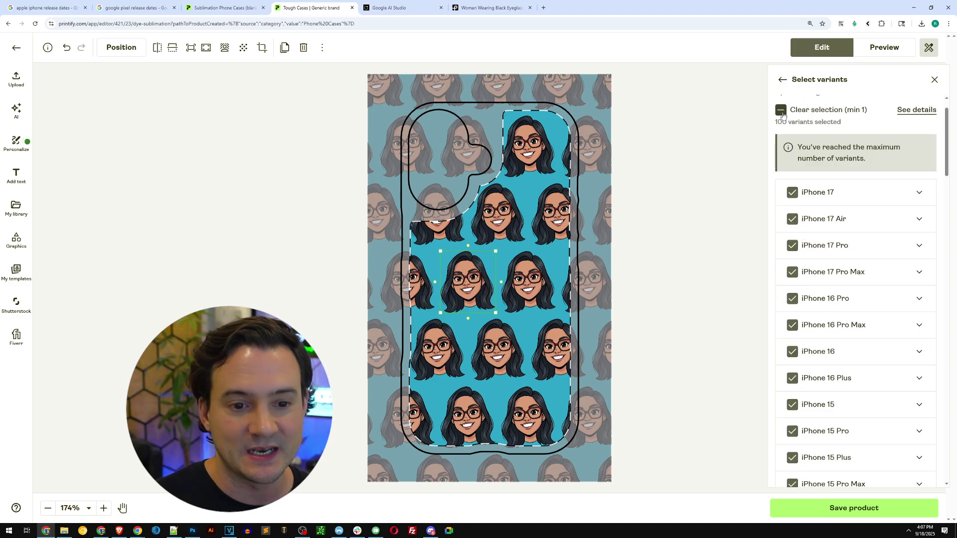
scroll(820, 271, "down", 20)
scroll(856, 387, "up", 2)
scroll(852, 309, "down", 2)
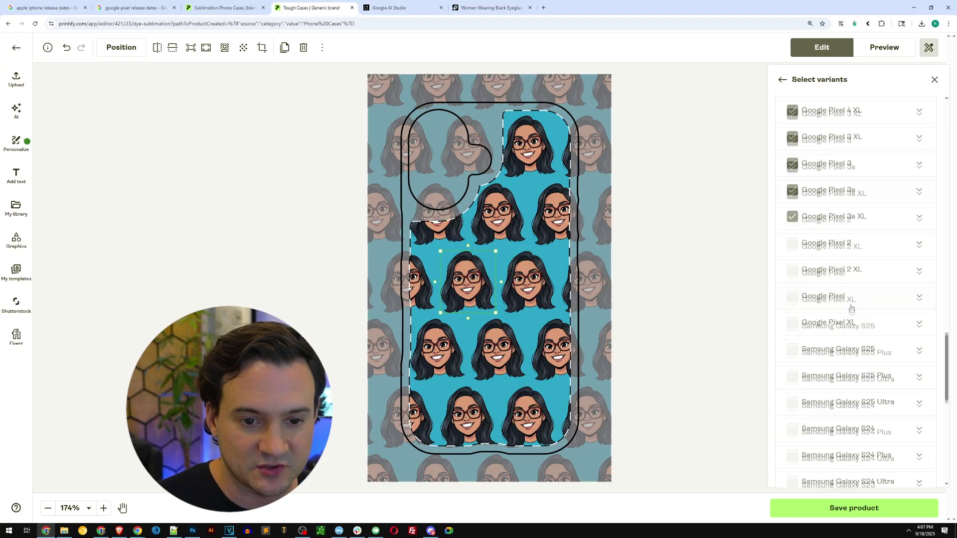
scroll(851, 309, "down", 5)
scroll(844, 349, "up", 11)
scroll(860, 301, "up", 15)
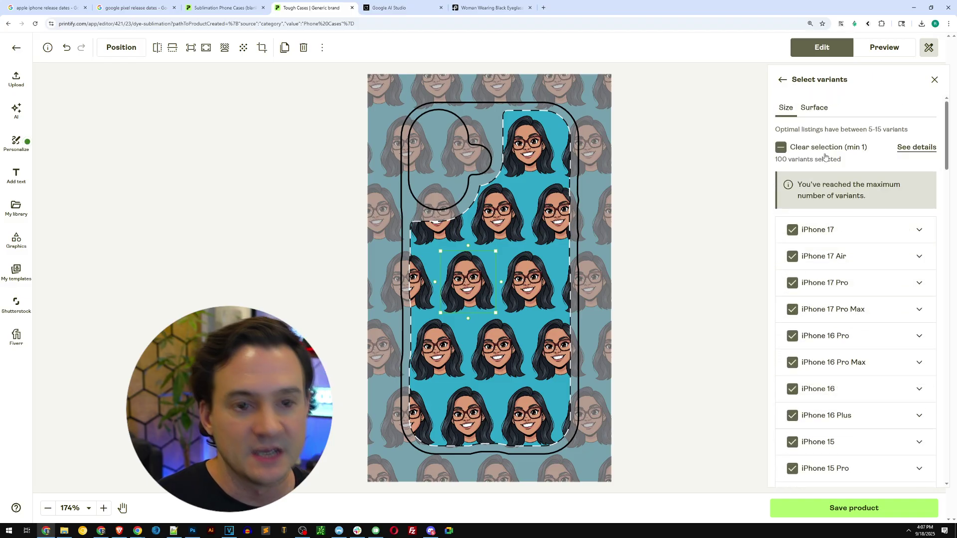
- Clear the selection and keep only iPhone 17, iPhone 17 Air, iPhone 17 Pro and iPhone 16
left_click(781, 147)
left_click(792, 185)
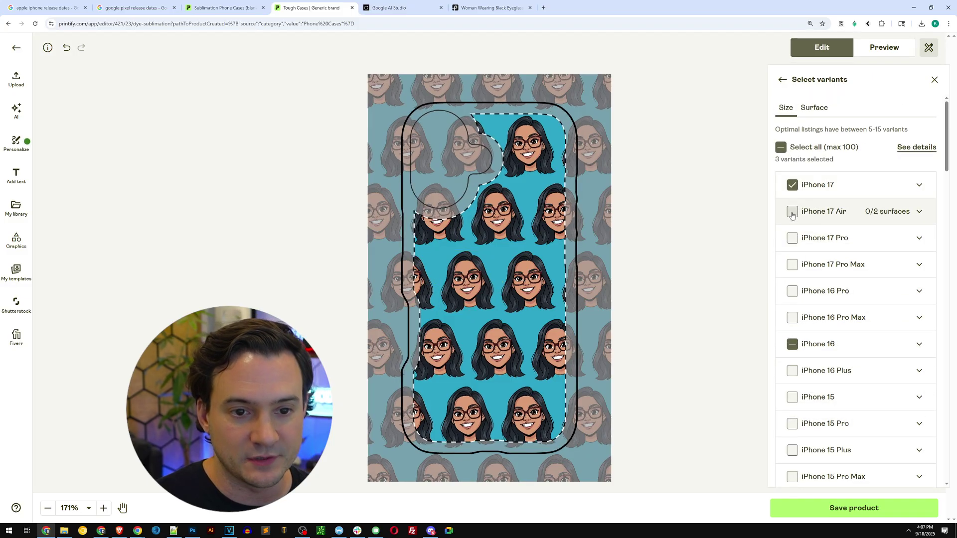
left_click(792, 212)
left_click(794, 238)
left_click(792, 344)
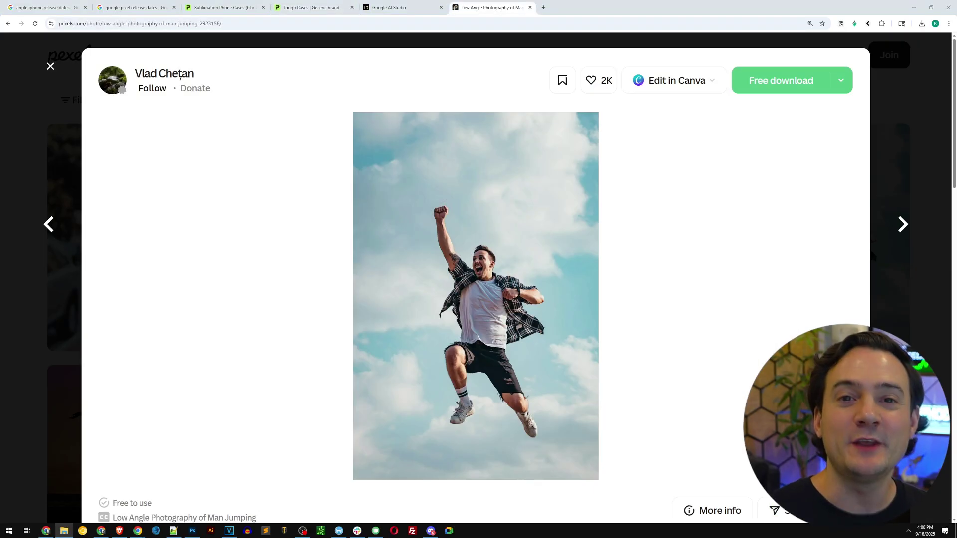
- Screenshot the Pexels jumping man photo and paste it into the Google AI Studio prompt
key("super+shift+s")
left_click_drag(387, 195, 561, 423)
left_click(393, 9)
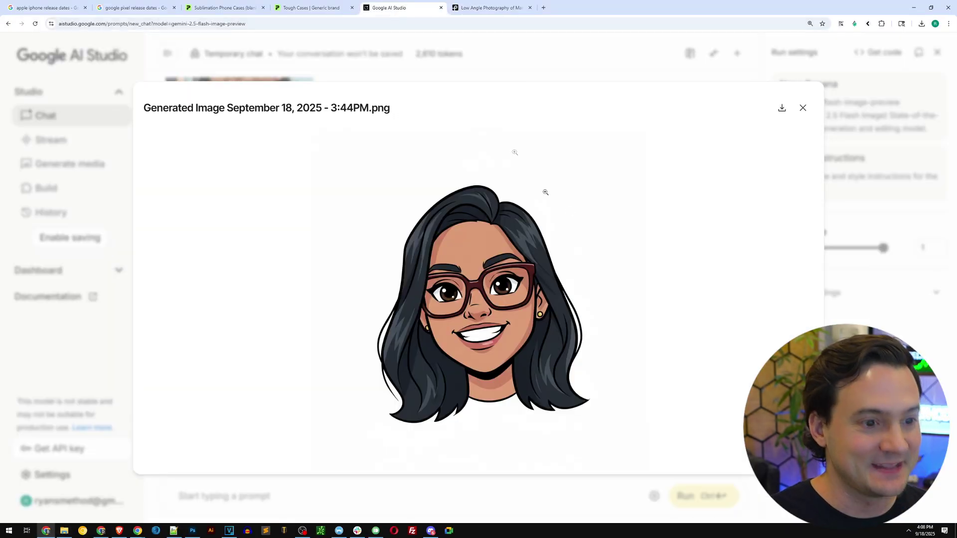
left_click(802, 118)
scroll(275, 429, "down", 1)
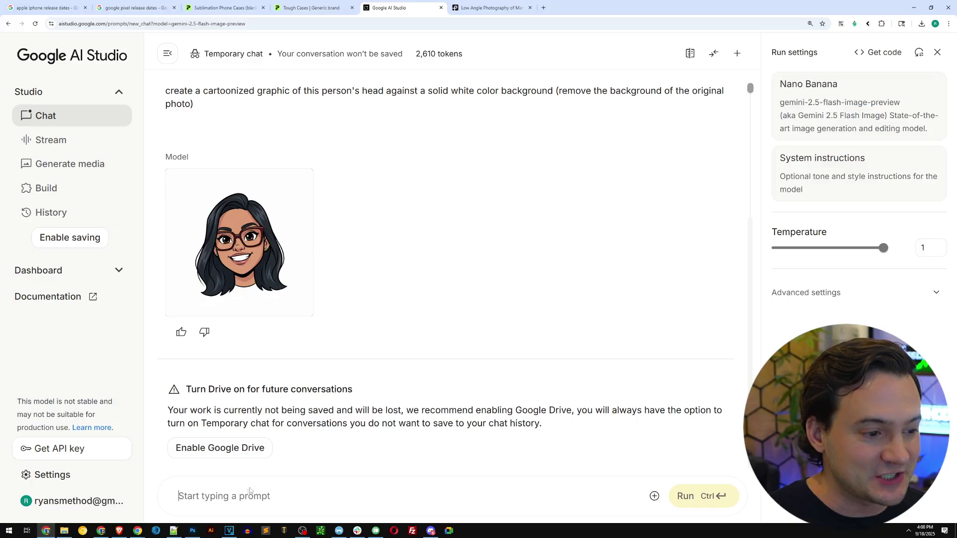
key("ctrl+v")
- Reuse the earlier cartoonize prompt, run it, and open the generated cartoon full-size
scroll(284, 385, "up", 3)
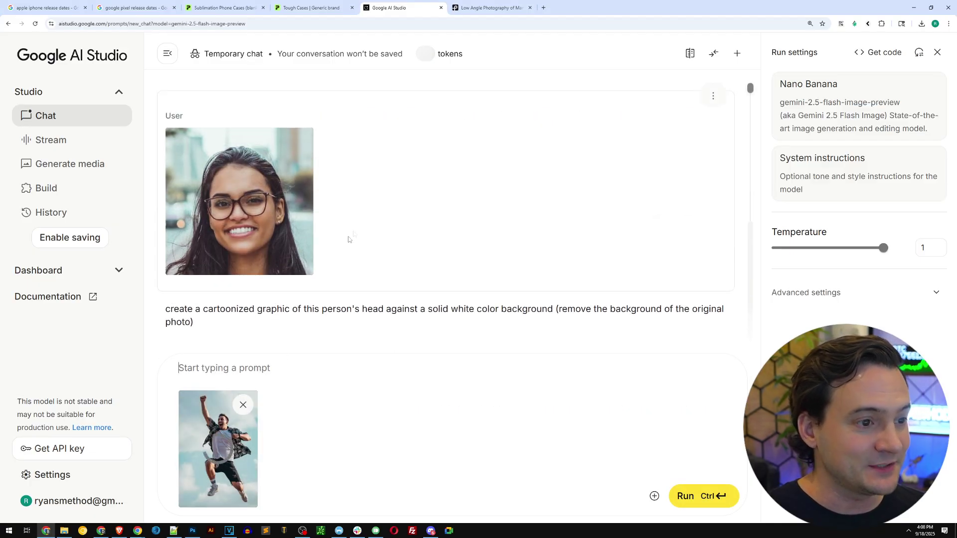
triple_click(199, 323)
key("ctrl+c")
left_click(422, 387)
key("ctrl+v")
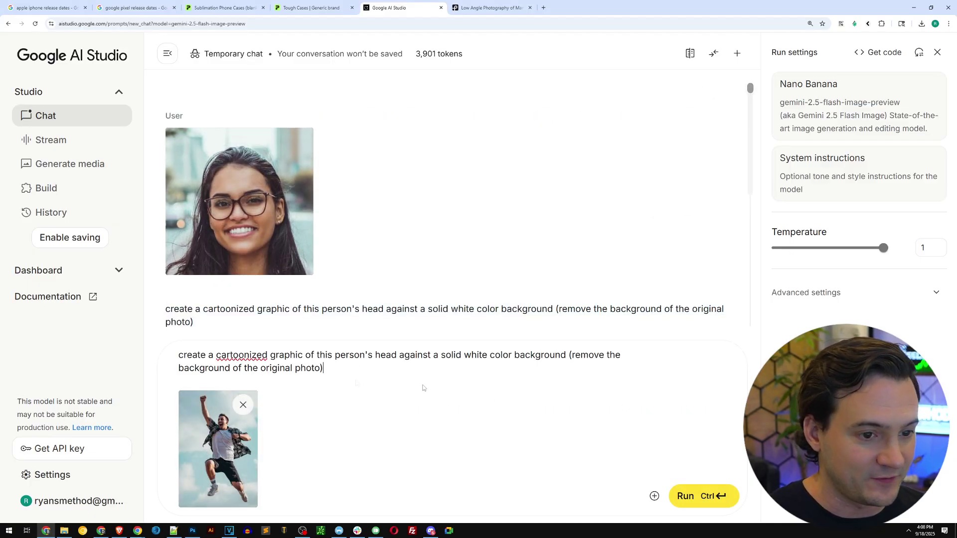
left_click(697, 496)
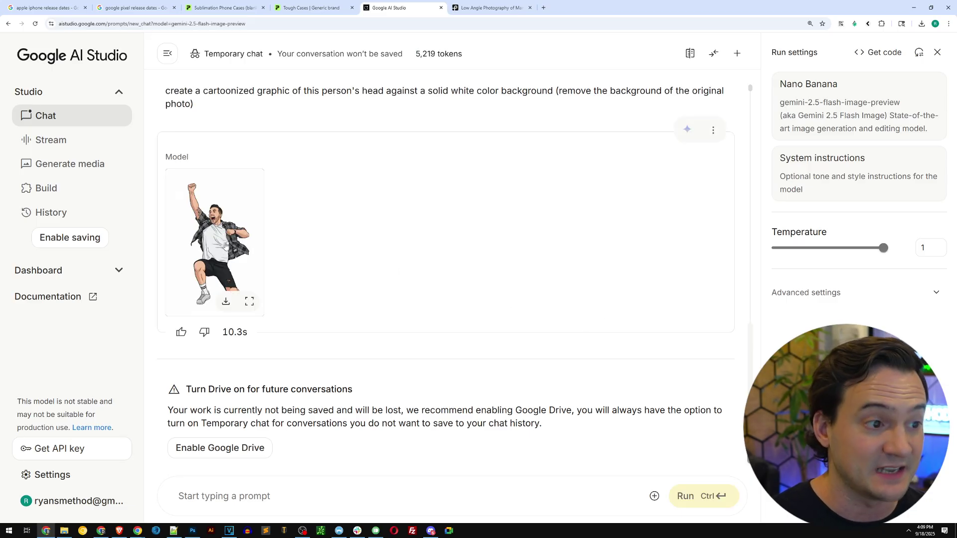
left_click(238, 262)
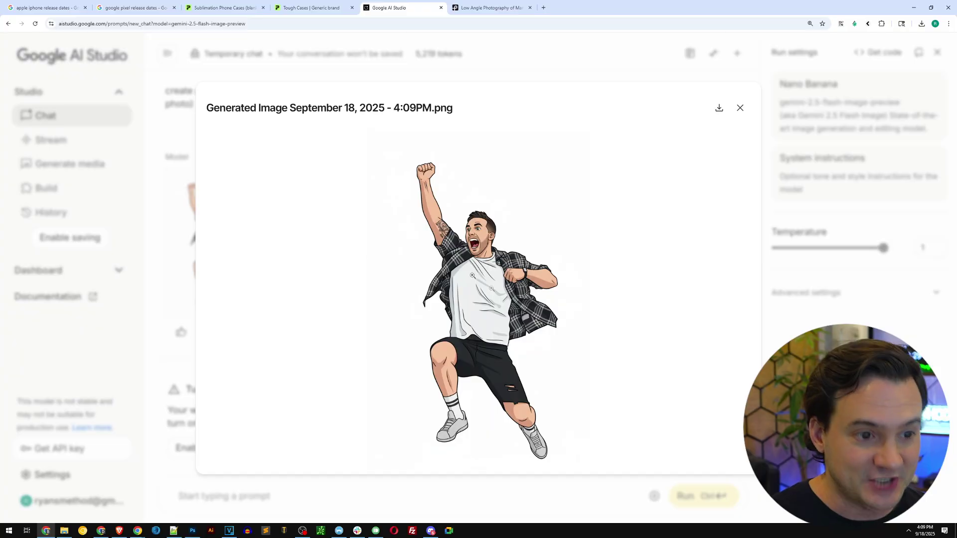
- Compare the cartoon jumping man with the original Pexels photo, then zoom into the cartoon's details
left_click(498, 8)
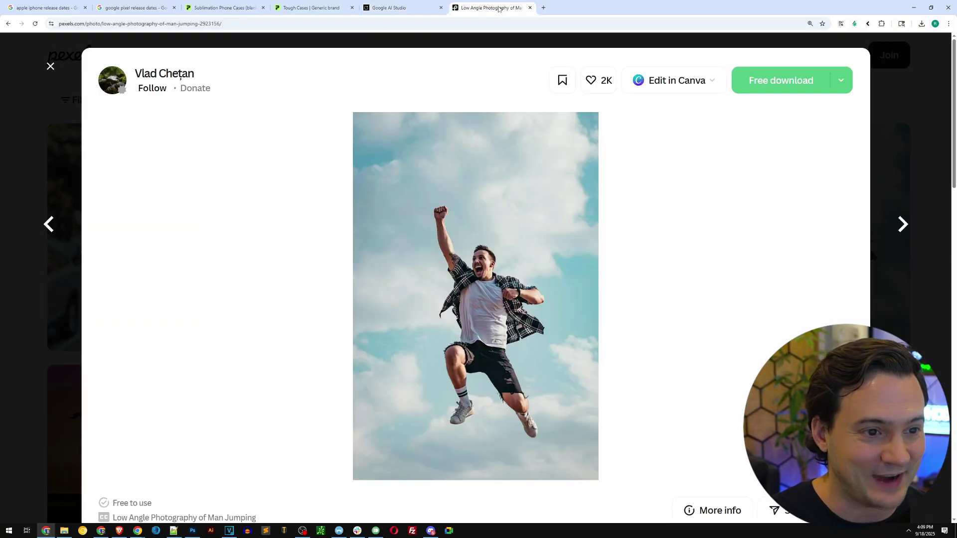
left_click(401, 9)
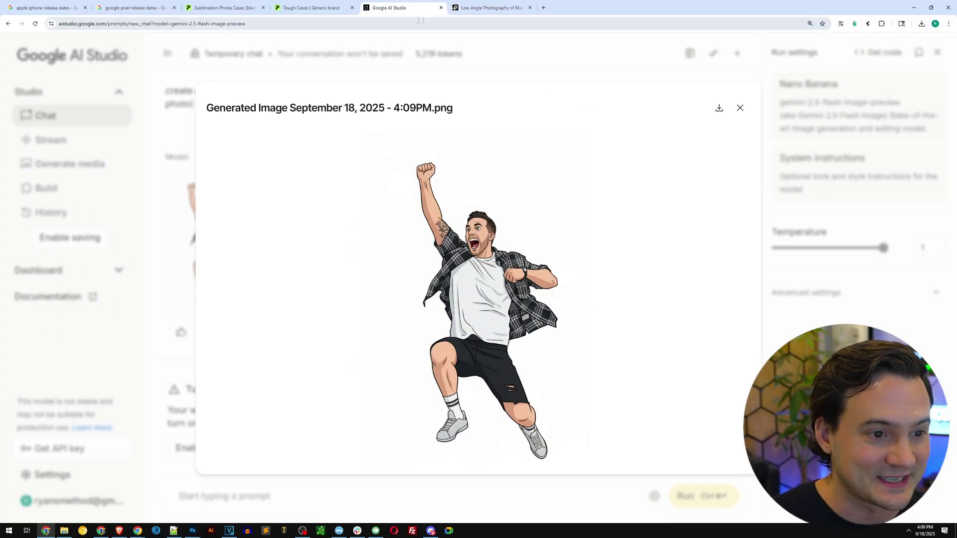
left_click(480, 13)
left_click(424, 13)
left_click(476, 14)
left_click(440, 14)
left_click(468, 13)
left_click(410, 11)
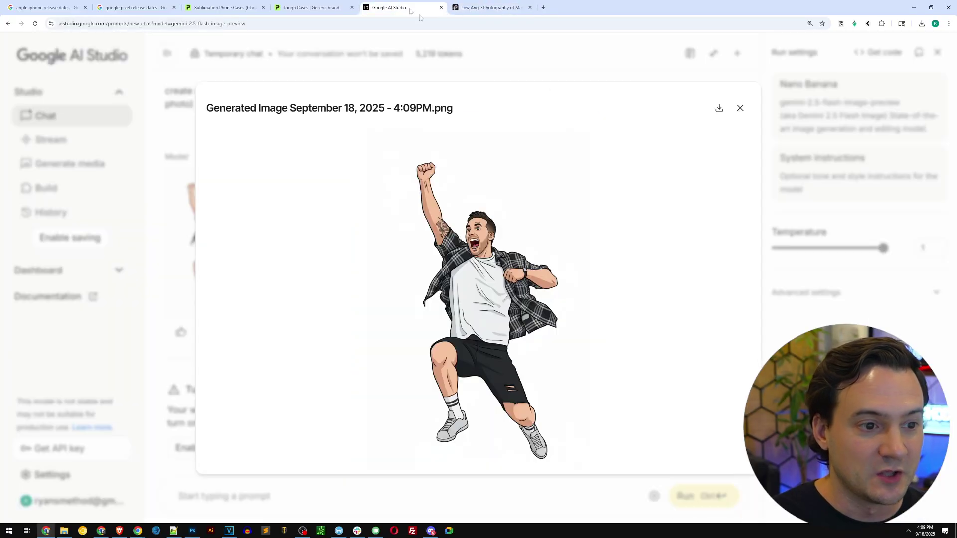
left_click(499, 242)
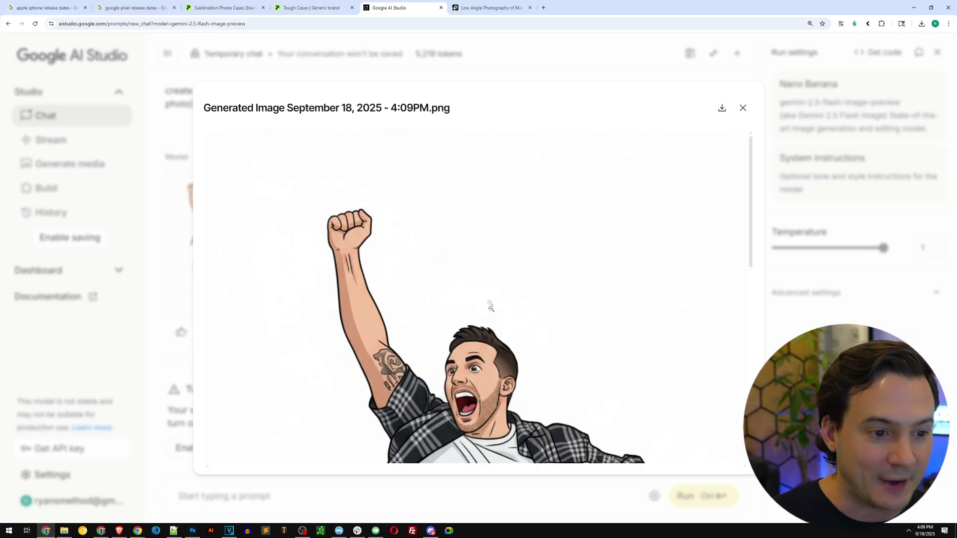
scroll(493, 289, "down", 10)
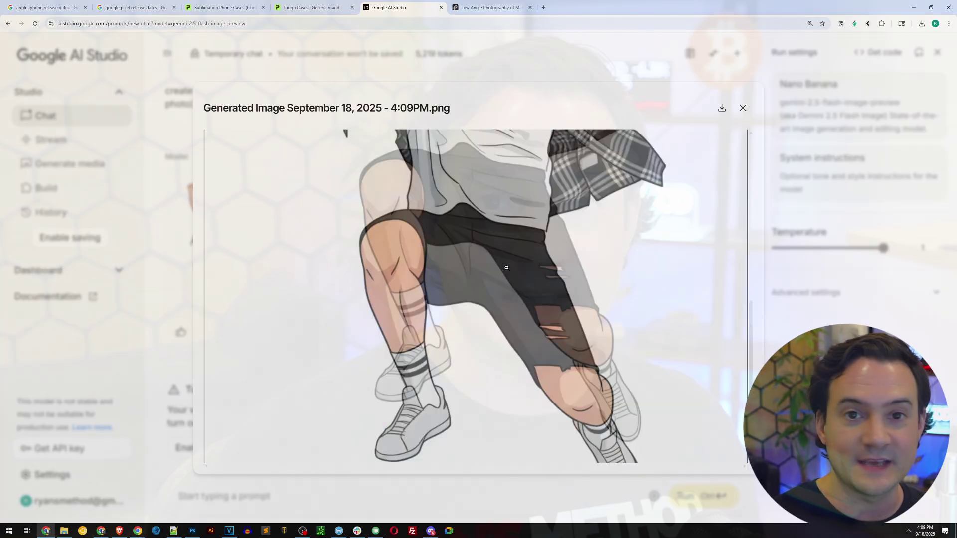